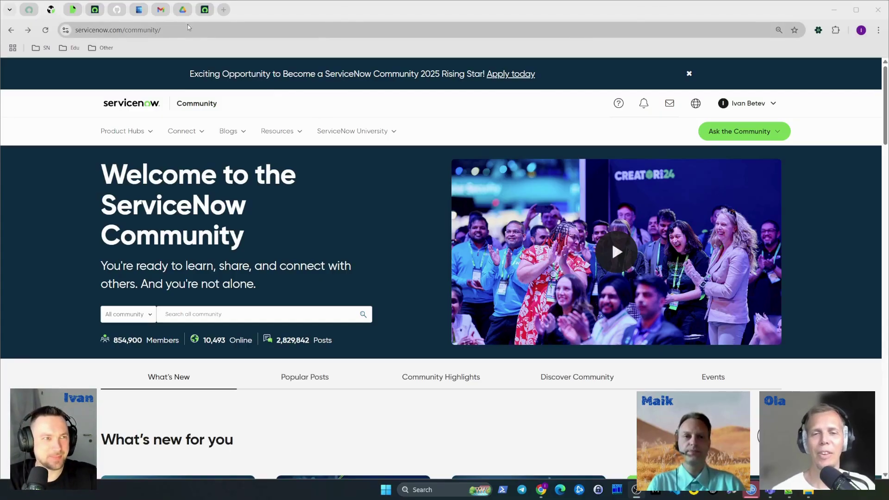
Find Studio in the ServiceNow instance's navigator by searching "studio" and open the ServiceNow Expeditions application in it
left_click(204, 11)
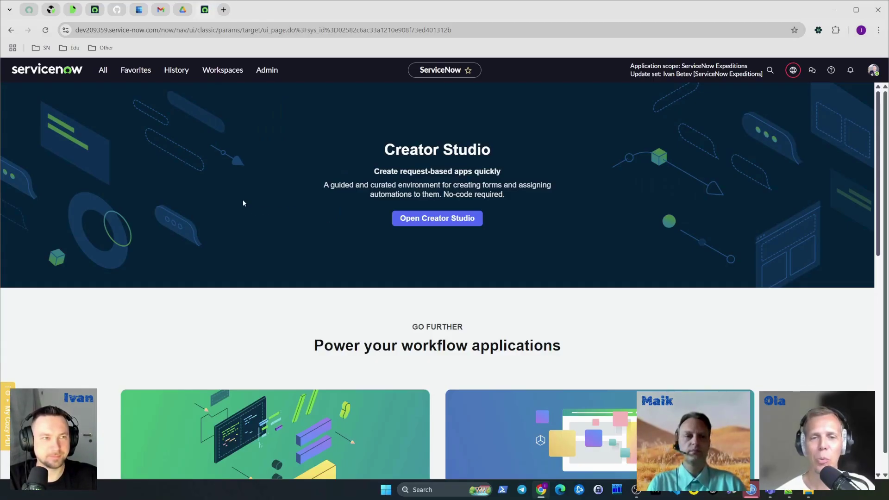
left_click(103, 70)
type("st")
type("udio")
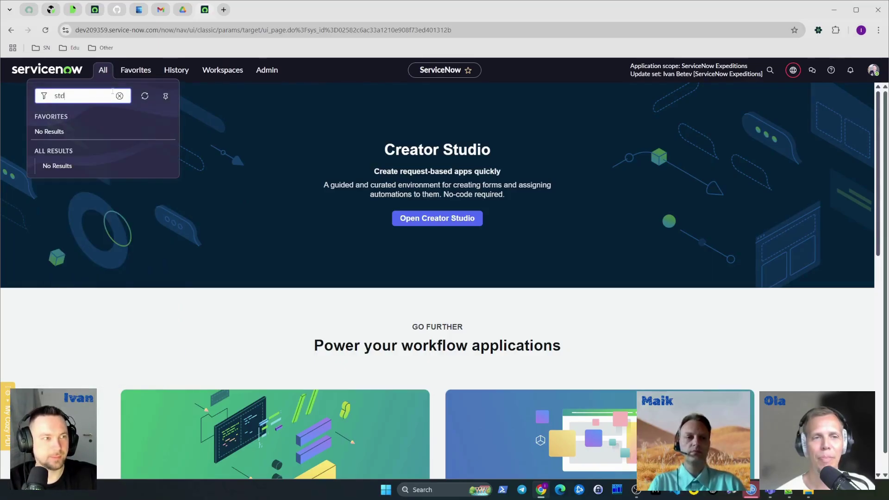
left_click(63, 304)
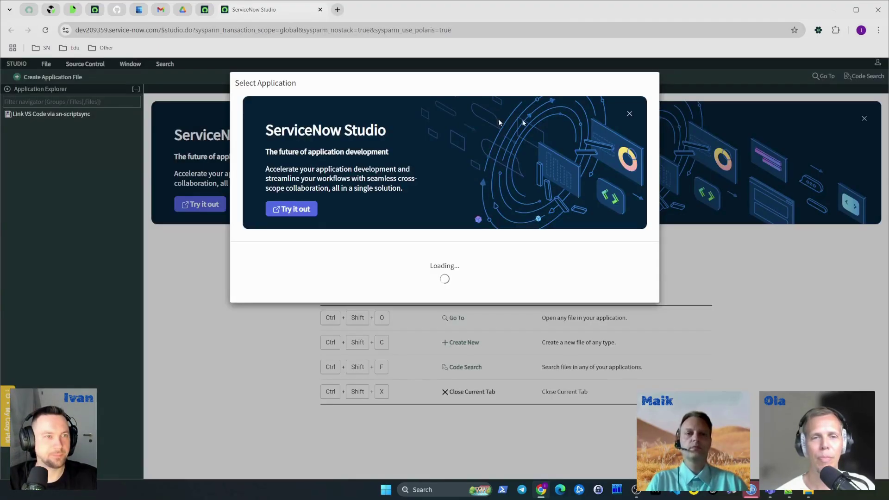
left_click(300, 341)
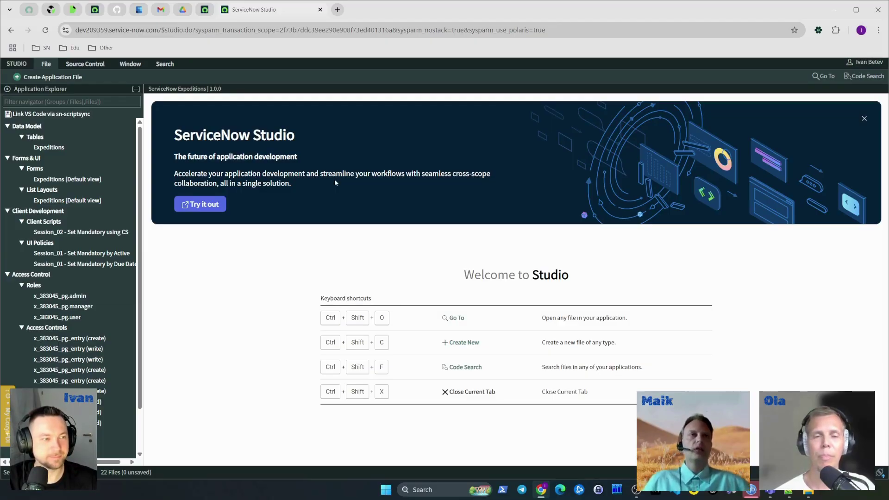
Open the dictionary entry of the Short Description column from the Expeditions table
left_click(68, 148)
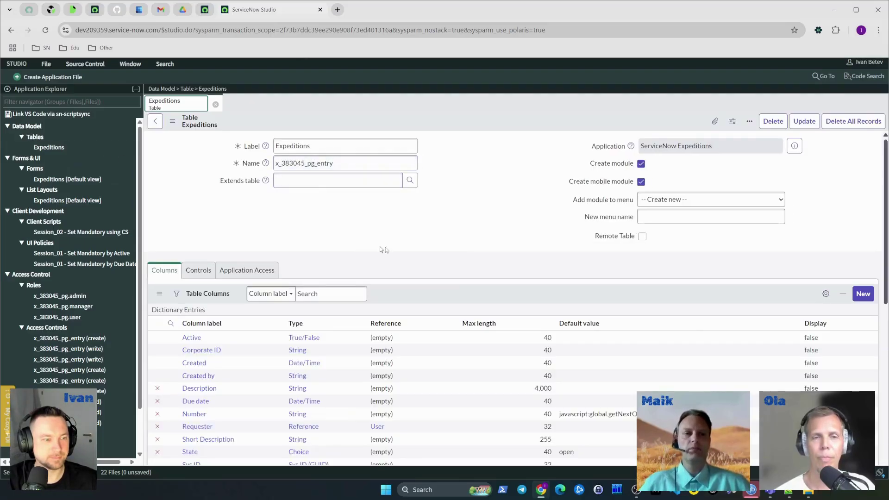
scroll(446, 258, "down", 5)
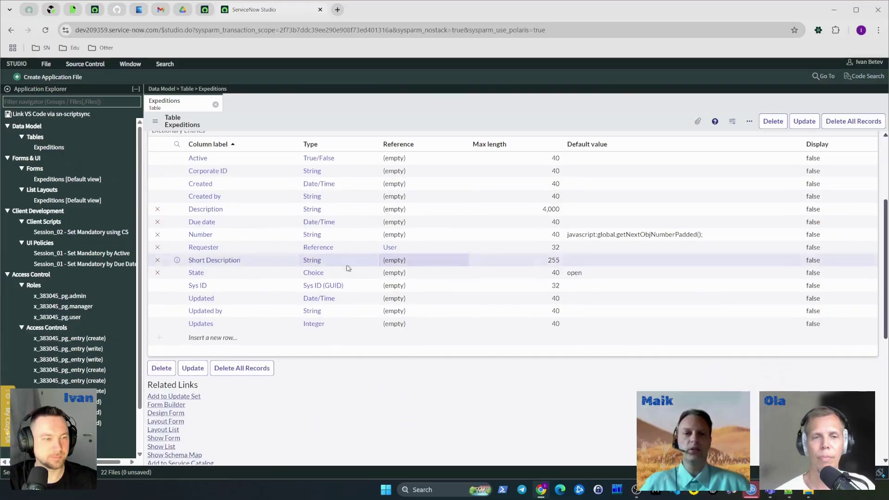
left_click(217, 261)
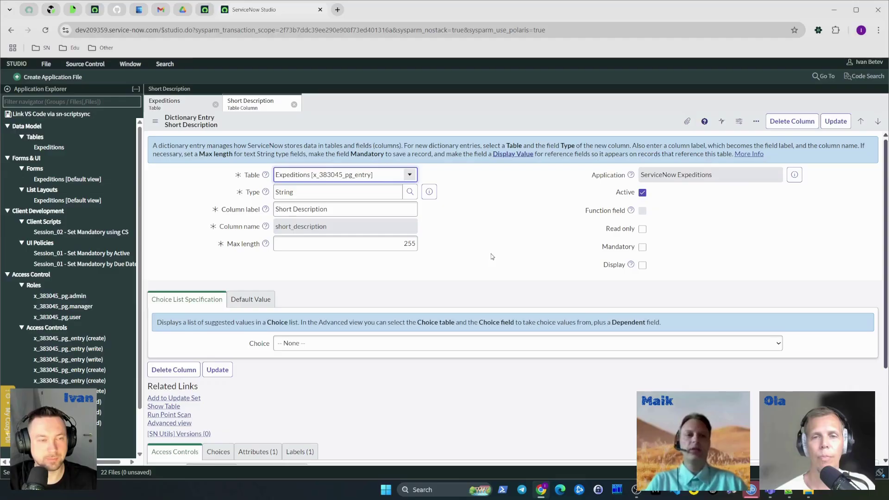
left_click(642, 228)
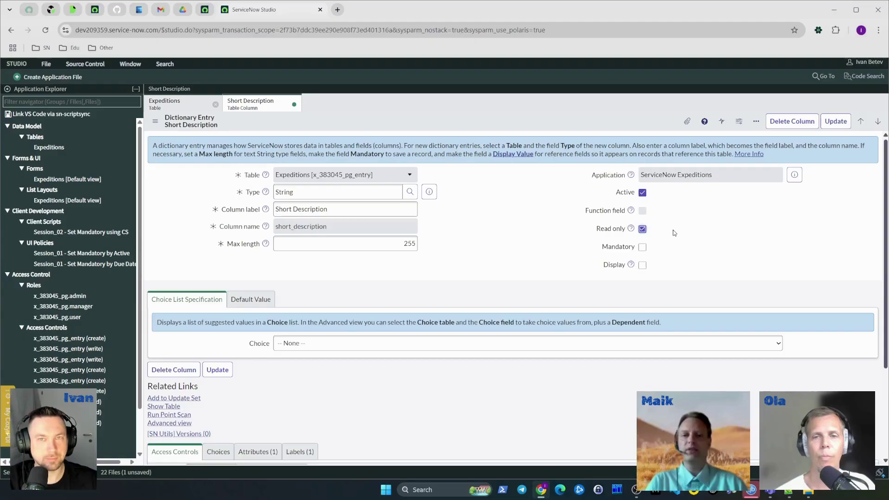
left_click(643, 229)
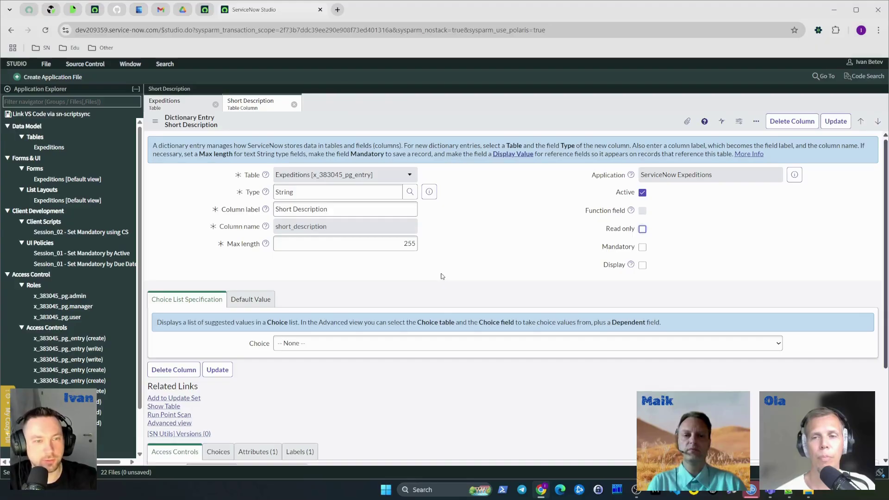
left_click(410, 197)
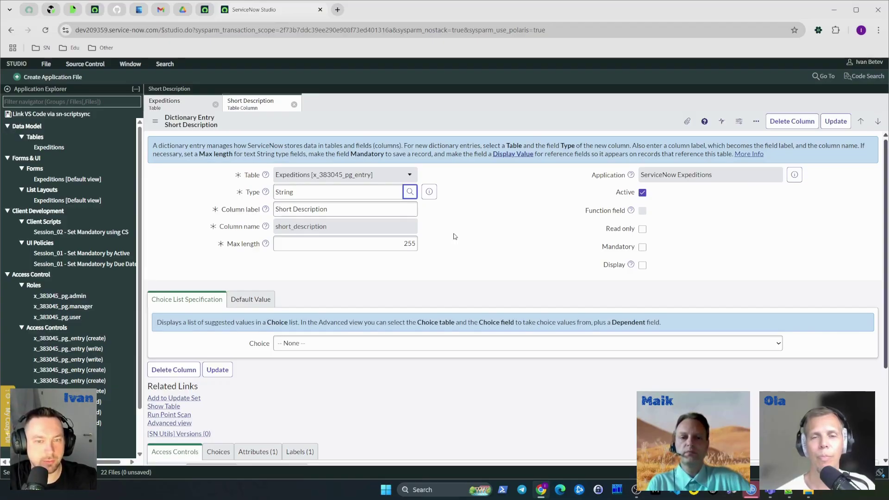
Switch the Short Description dictionary entry to the Advanced view
left_click(182, 426)
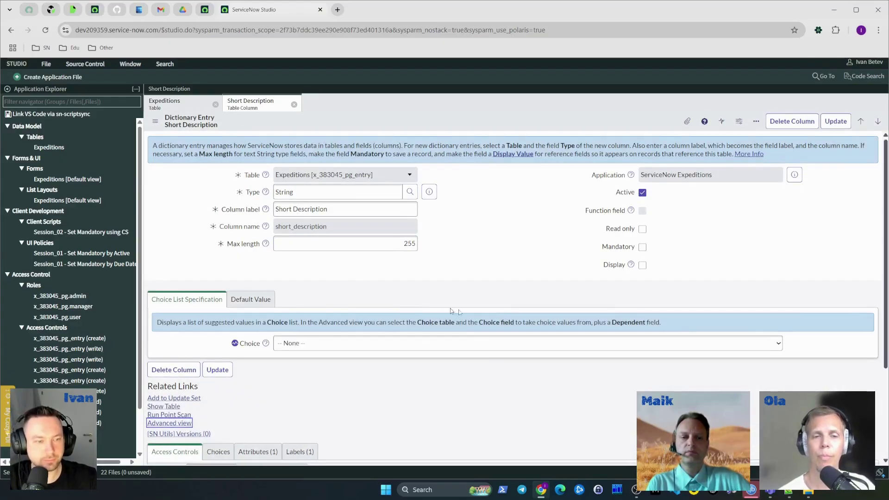
scroll(437, 284, "down", 1)
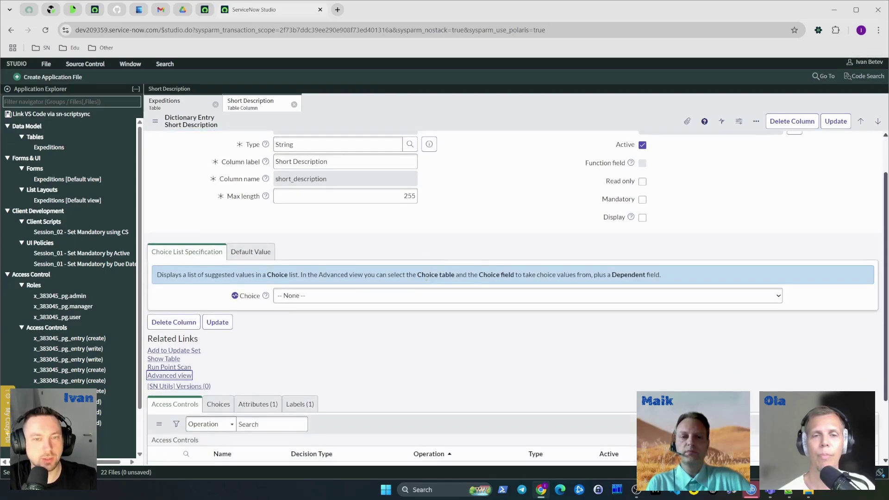
scroll(468, 279, "up", 1)
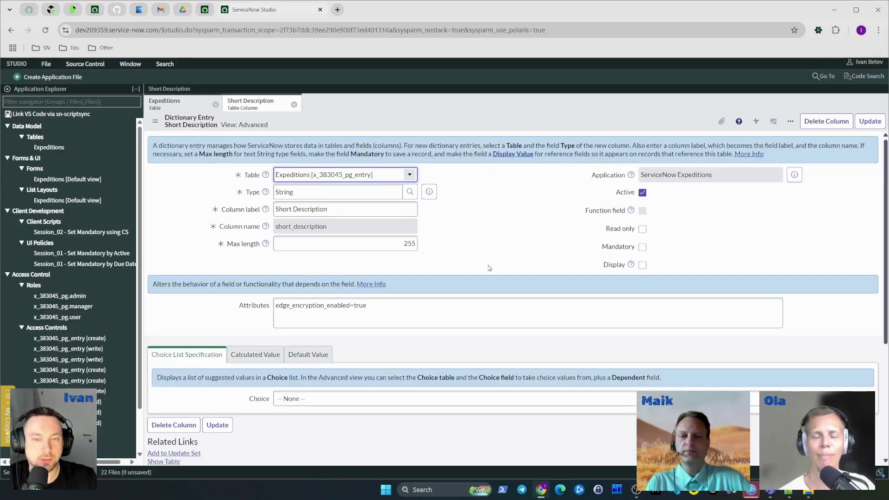
Examine the Mandatory option, attributes, related links and column label of the Short Description dictionary entry
left_click_drag(602, 248, 634, 252)
left_click(723, 252)
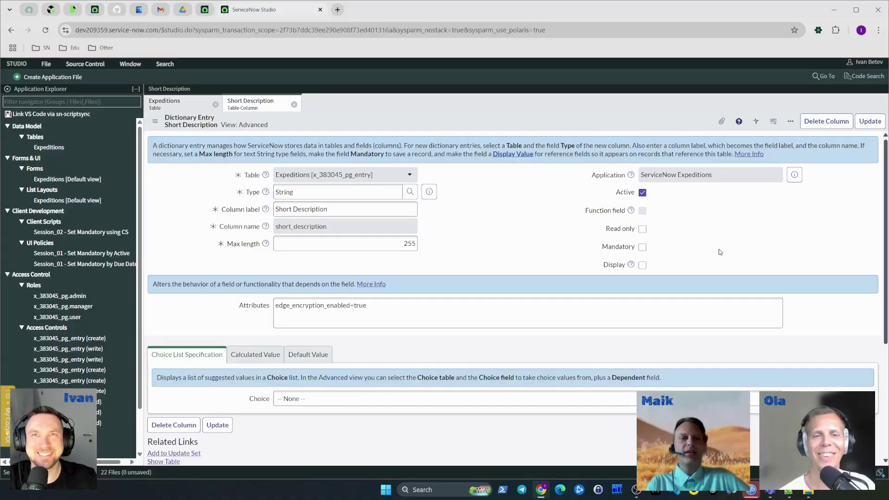
scroll(718, 287, "down", 1)
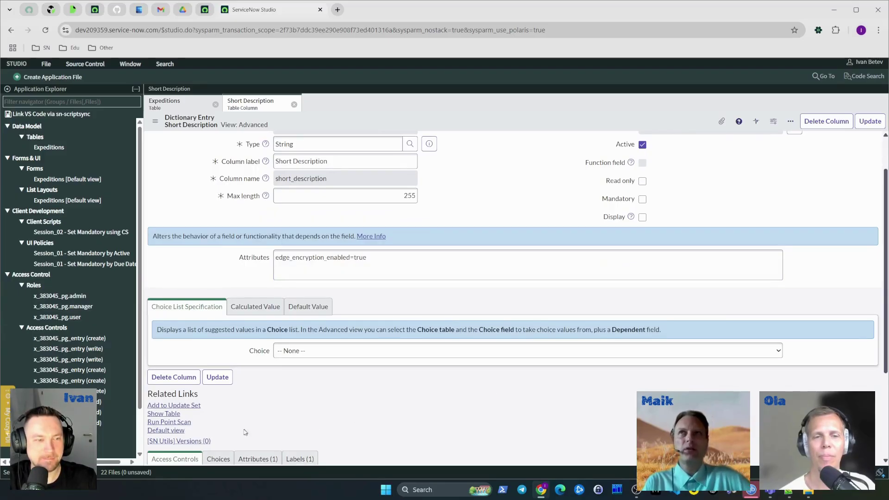
scroll(272, 430, "up", 1)
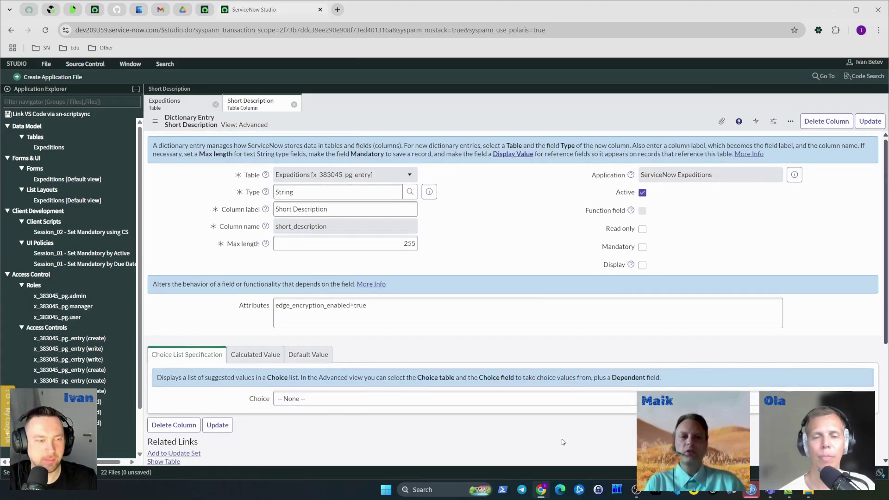
key("ctrl+minus")
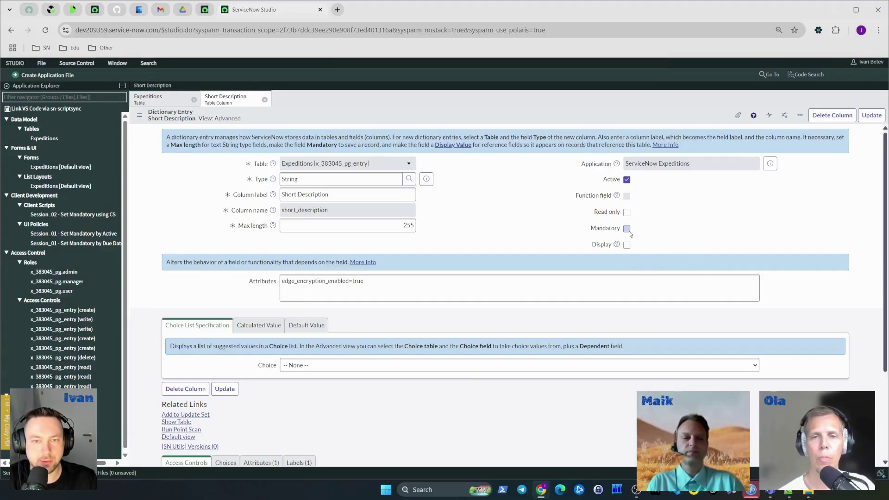
left_click(336, 195)
triple_click(336, 196)
left_click(209, 242)
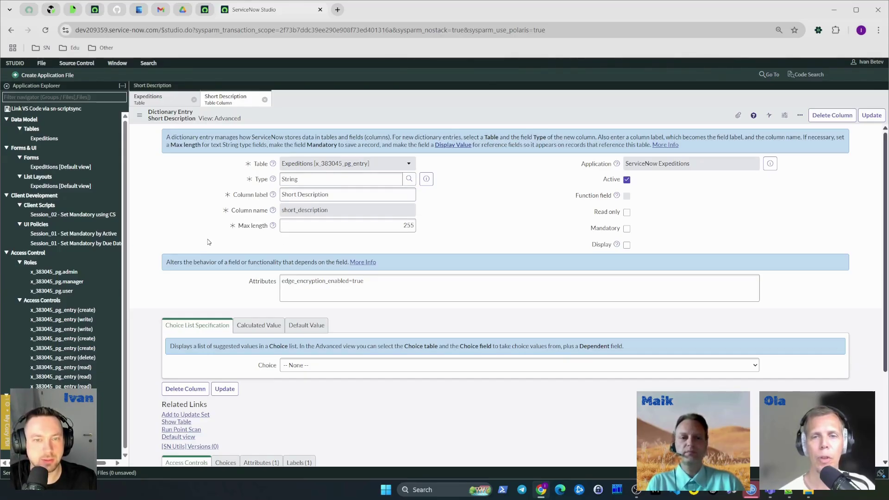
Make the Short Description column mandatory and save its dictionary entry
left_click(626, 228)
right_click(520, 121)
left_click(527, 125)
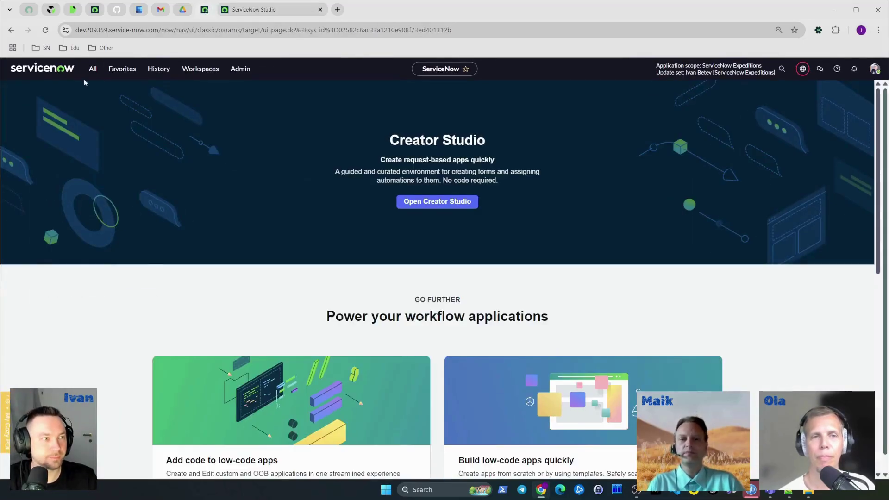
left_click(94, 71)
type("entr")
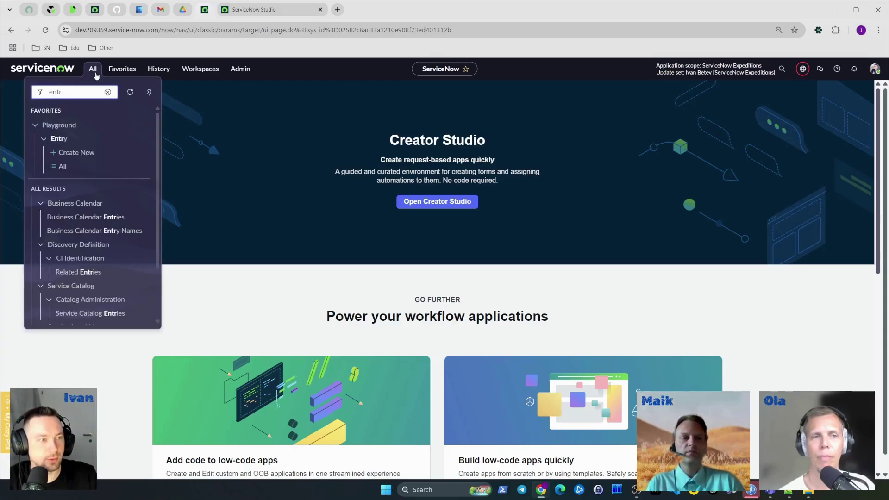
key("ctrl+p")
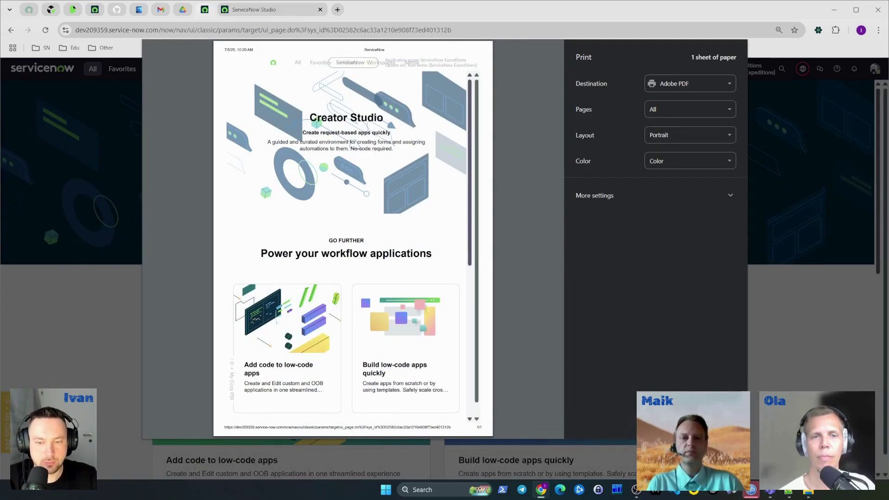
key("Escape")
Filter the instance's navigator by "play" and open the list of all Playground entries
left_click(96, 73)
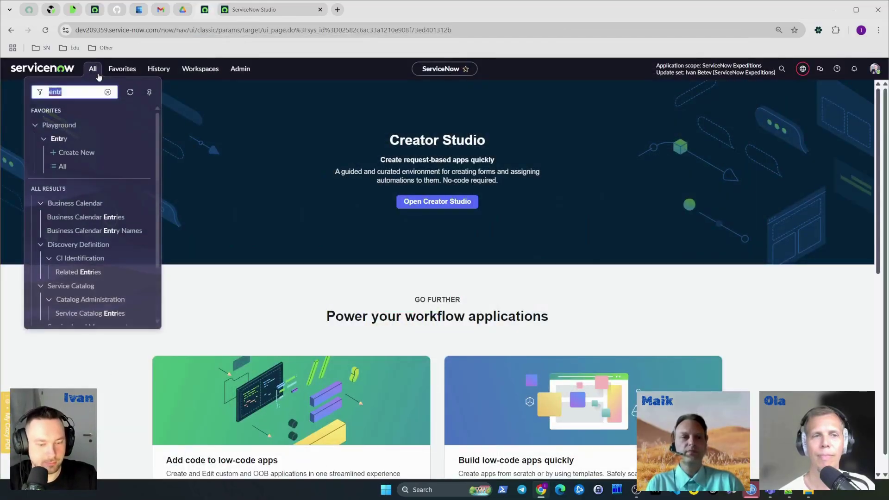
type("play")
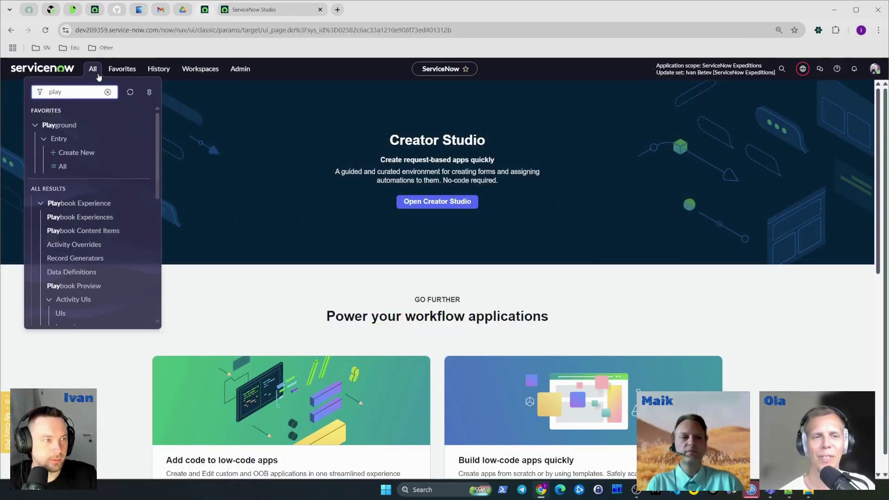
left_click(78, 170)
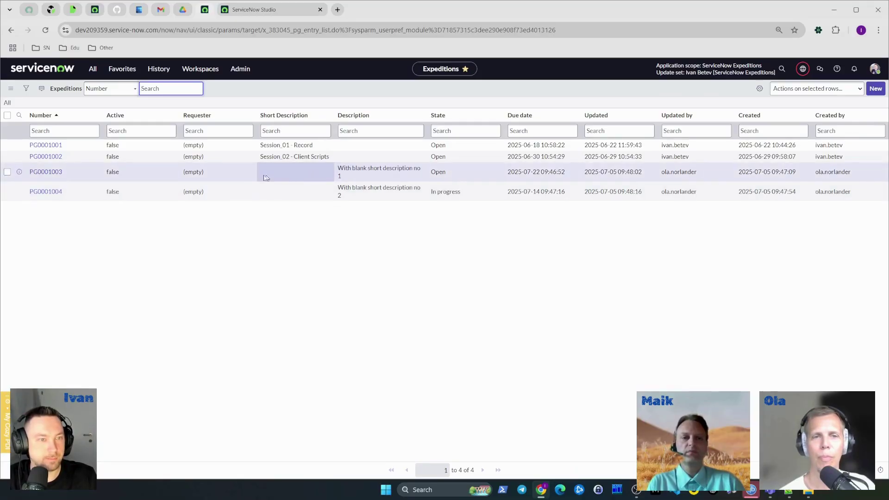
Open the record described as "With blank short description no 1" and check its Short Description field
left_click(46, 172)
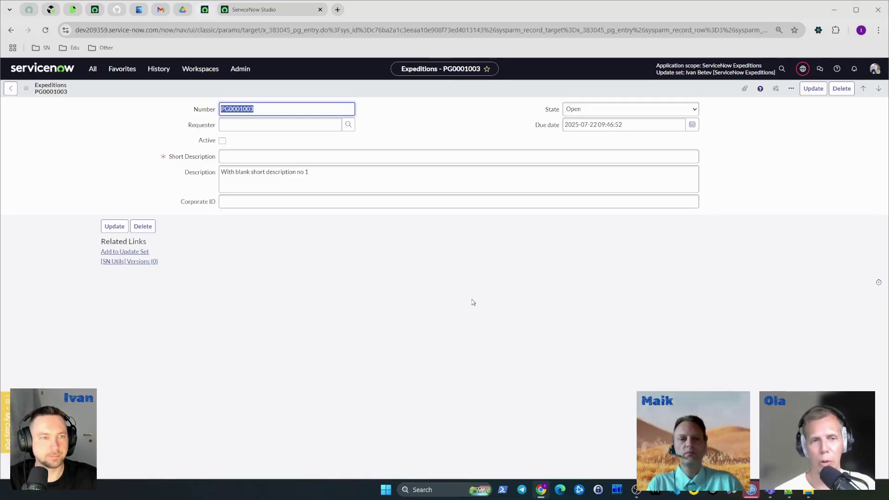
left_click(461, 135)
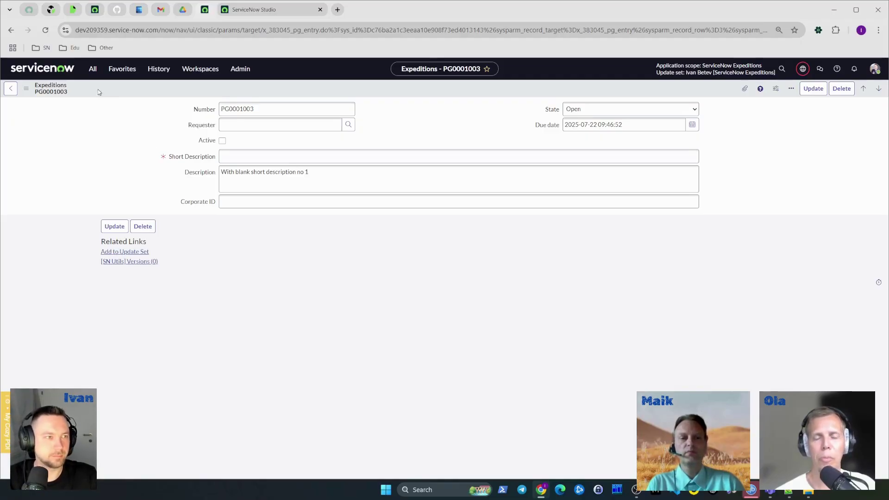
Start a new Expeditions record and try to save it with the Short Description left blank
left_click(93, 68)
left_click(74, 153)
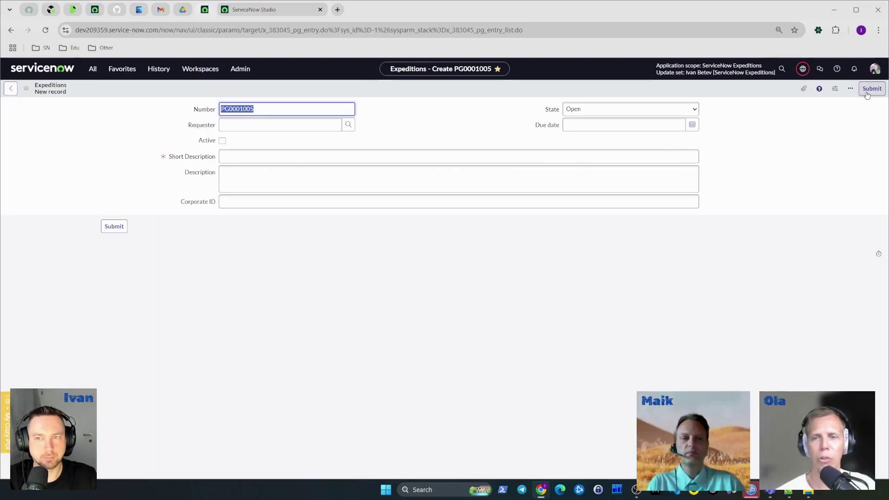
right_click(724, 89)
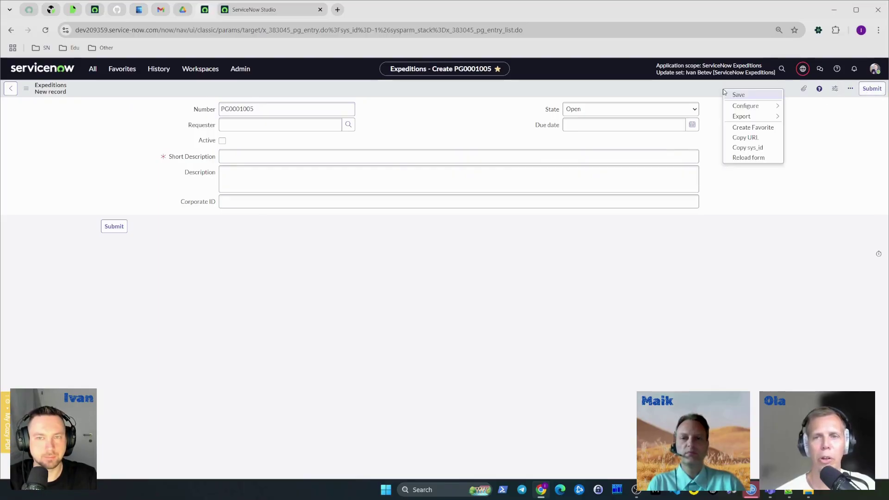
left_click(646, 87)
right_click(672, 87)
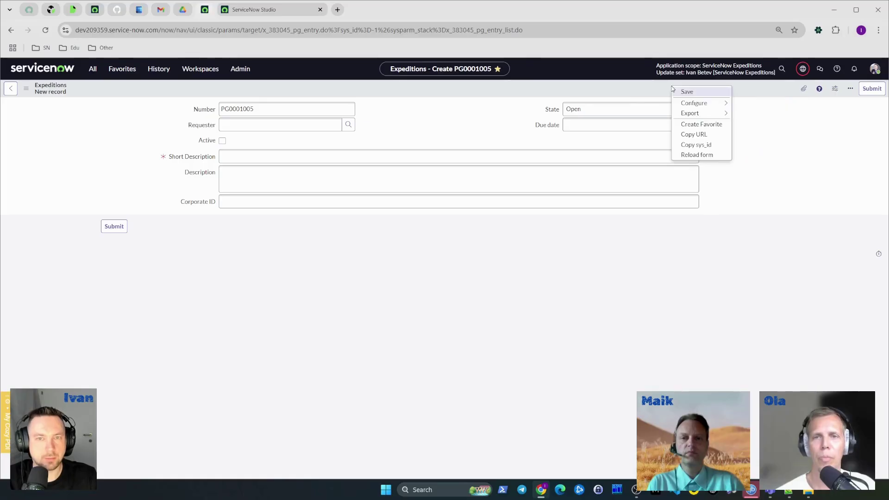
left_click(695, 94)
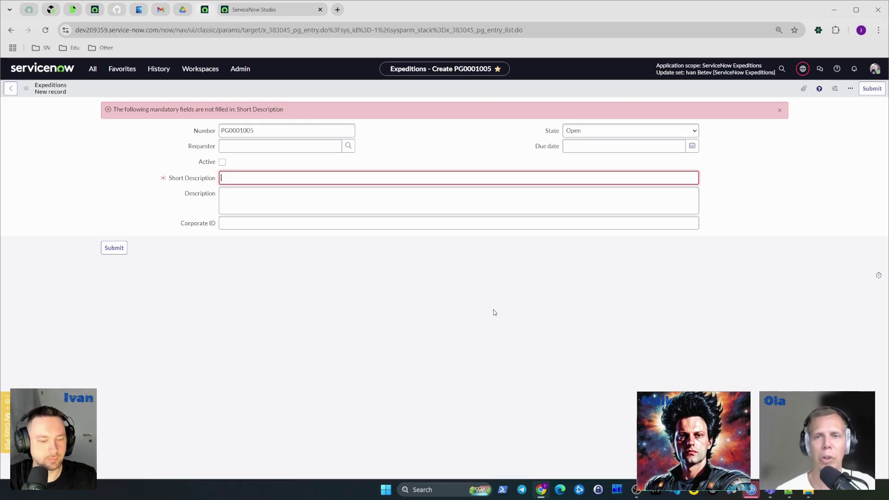
Fill in the Short Description with "Here comes the description" and save the new record
type("comes the descr")
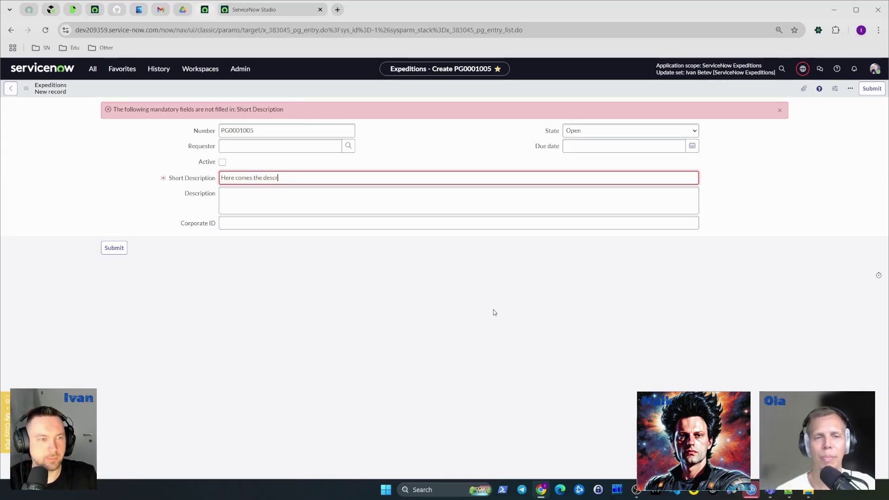
type("iption")
left_click(737, 92)
right_click(737, 90)
left_click(754, 96)
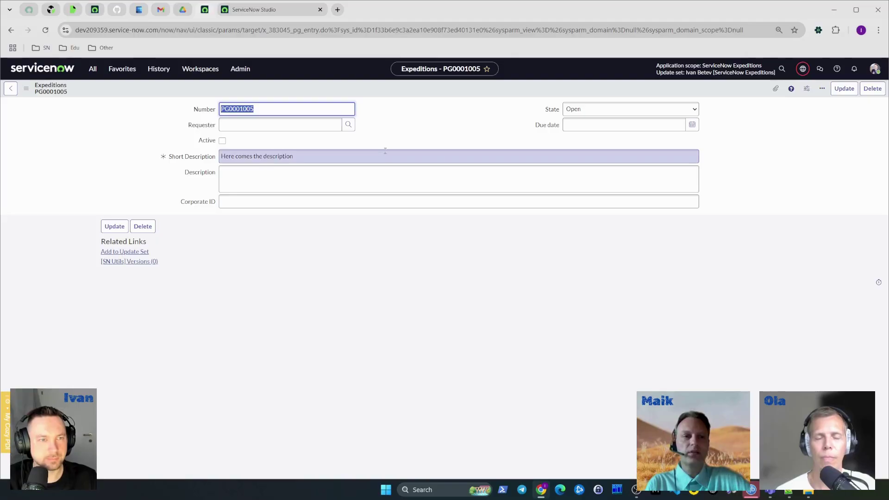
Open a background script preloaded with the current Expeditions record using the SN Utils slash command bgc
left_click(354, 159)
key("ctrl+a")
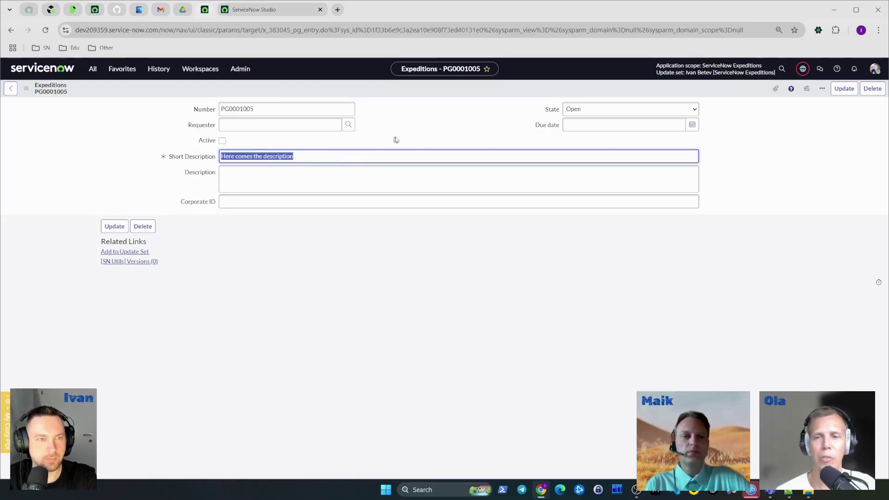
left_click(416, 135)
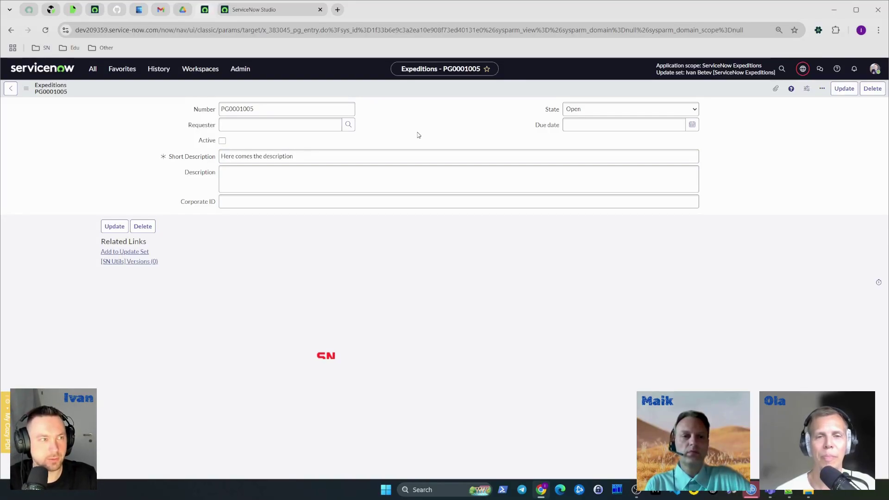
key("slash")
type("bgc")
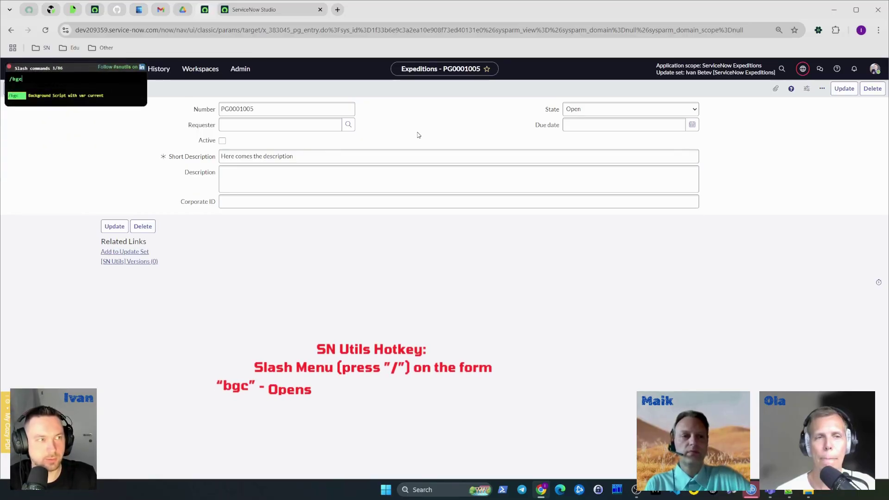
key("Return")
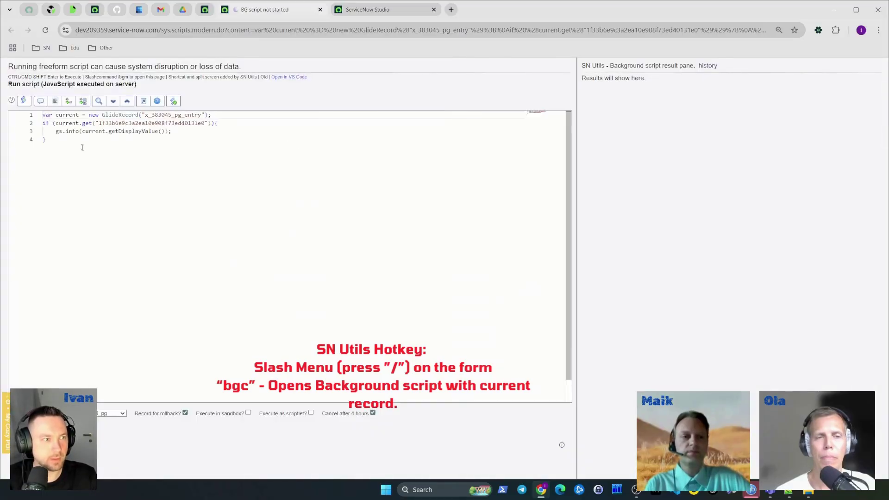
Replace the gs.info line with current.setValue('short_description',''); to blank the record's Short Description
left_click_drag(56, 131, 172, 132)
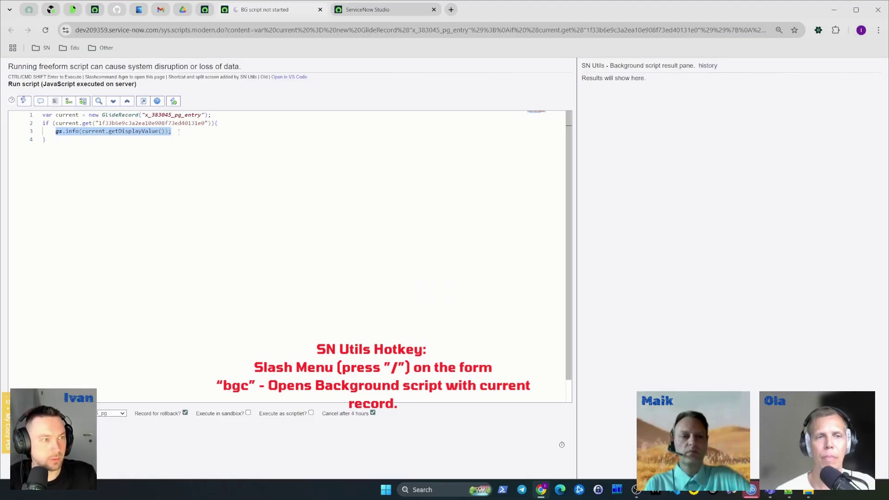
type("current.setValue('short_descriot")
key("BackSpace")
type("ption')")
key("Return")
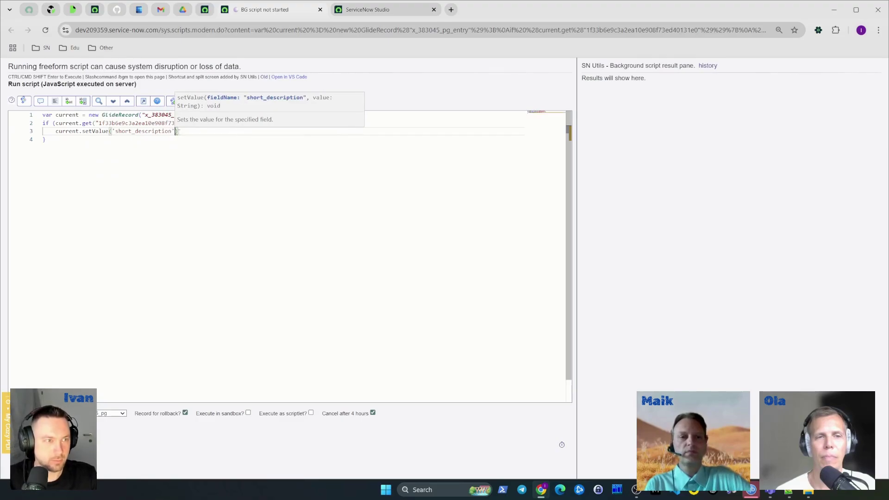
type(",'")
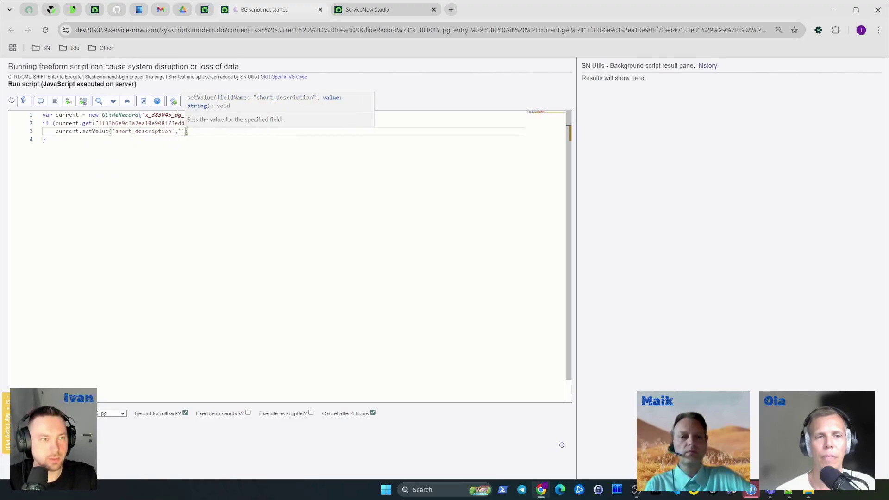
key("End")
type(";")
Add the line current.update(); below the setValue call and execute the background script
key("Return")
type("cuir")
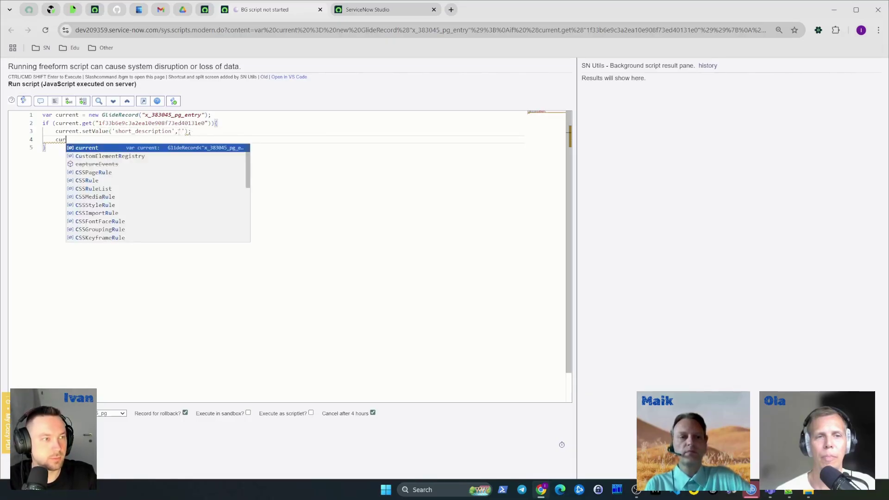
type("renty.update();")
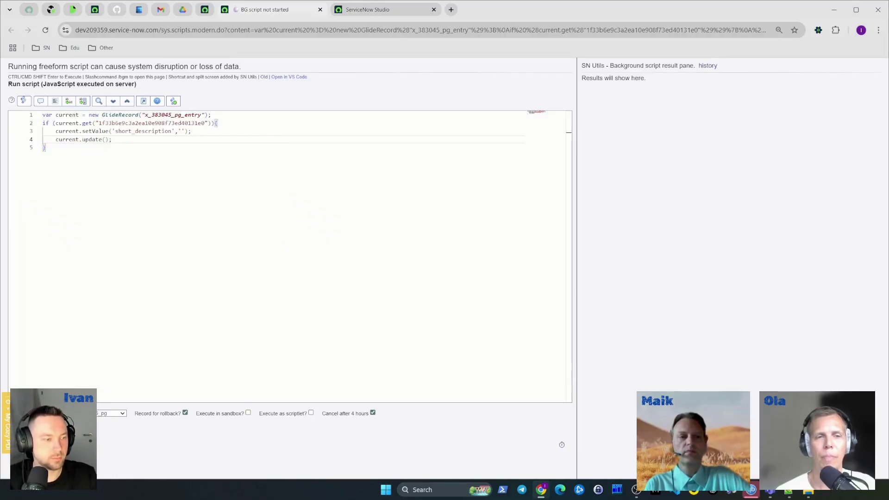
key("ctrl+shift+Return")
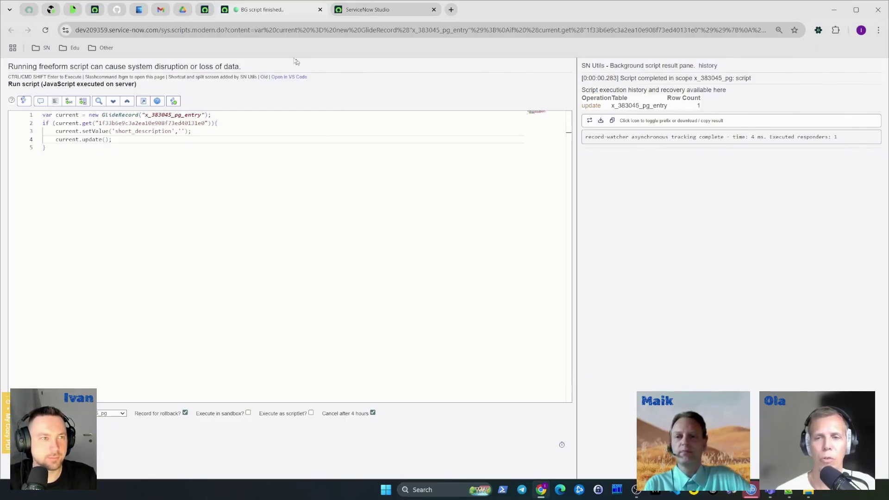
Check the Short Description on the scripted record's form and open the list of all Playground entries
left_click(349, 12)
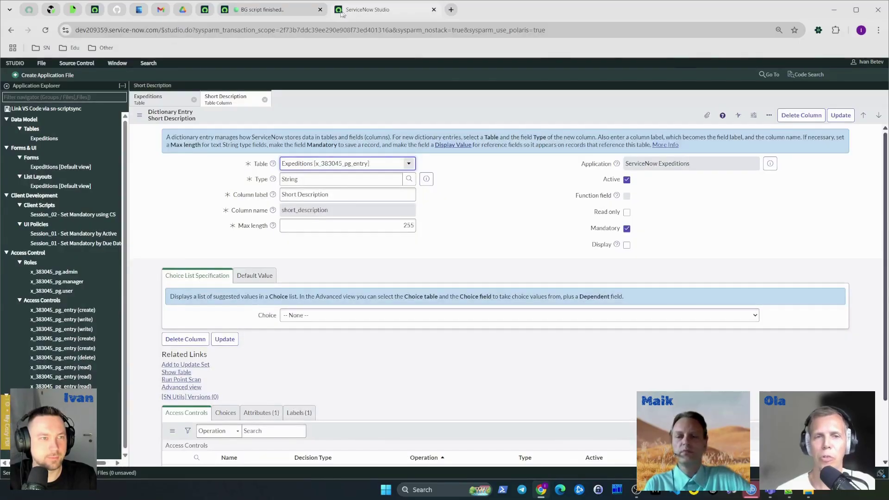
left_click(205, 10)
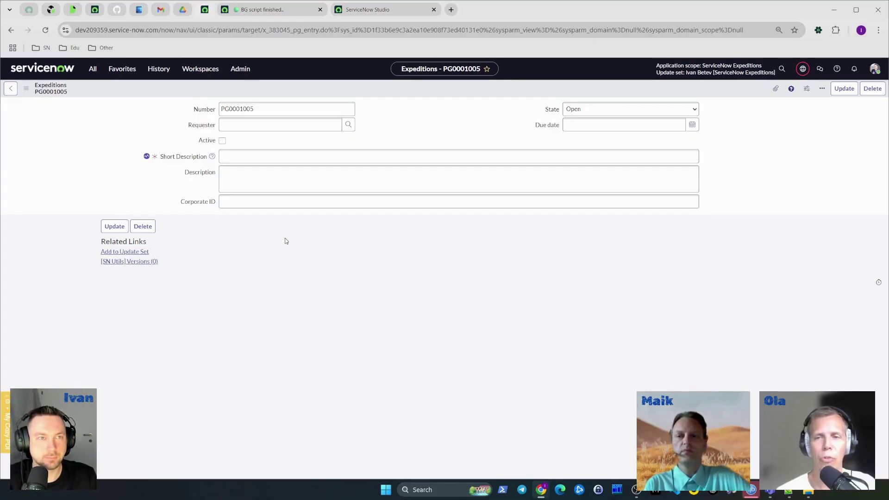
left_click(93, 69)
left_click(63, 166)
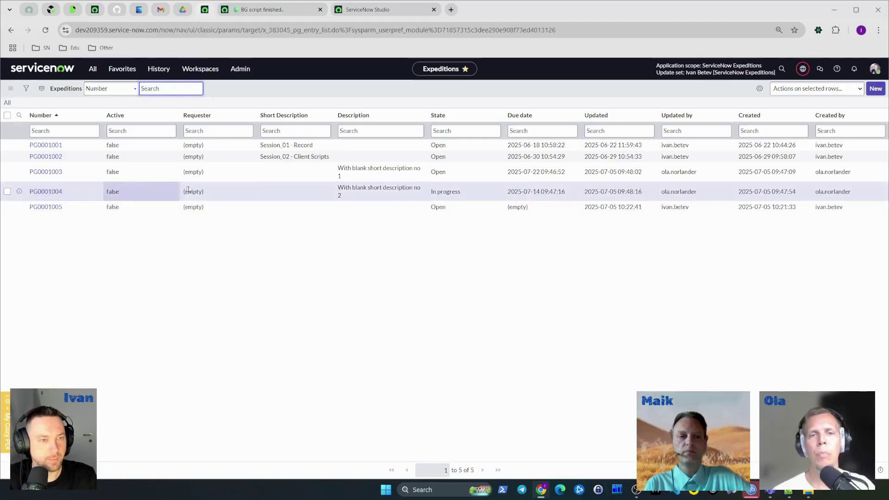
left_click(374, 208)
double_click(374, 209)
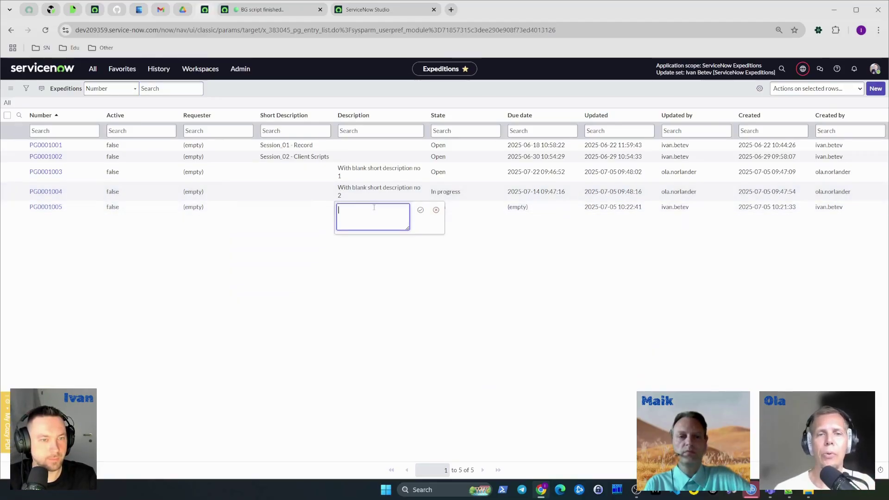
left_click(437, 209)
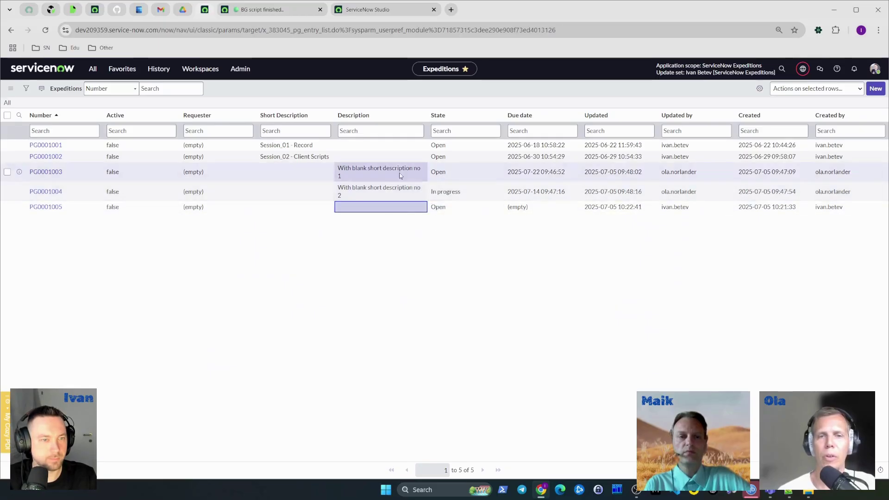
Try to enter "asdasd" in the list as Short Description of the entry described as "With blank short description no 1"
left_click(303, 174)
double_click(303, 174)
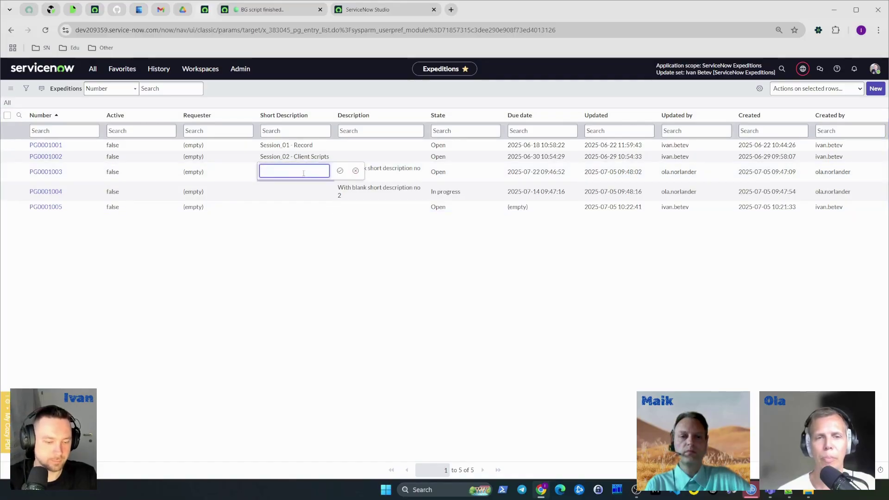
type("asdasd")
left_click(340, 172)
Try to save a blank Short Description on the "Session_01 - Record" entry from the list, and cancel the edit
double_click(305, 146)
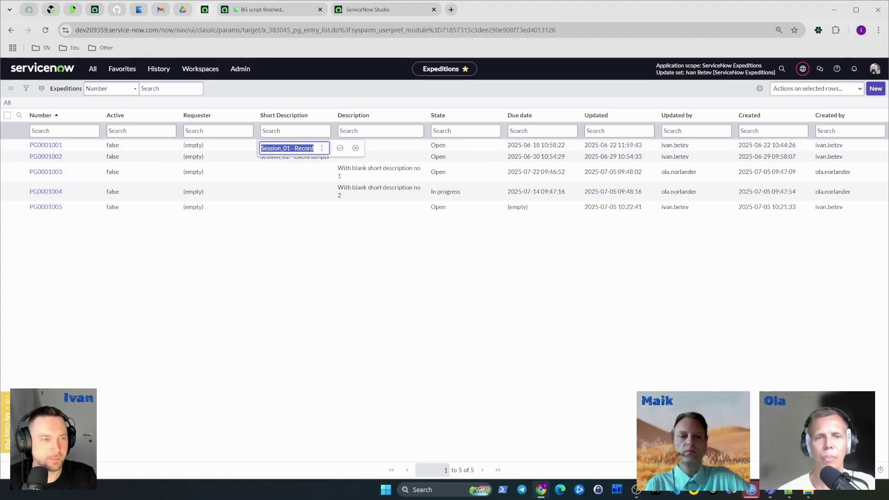
key("BackSpace")
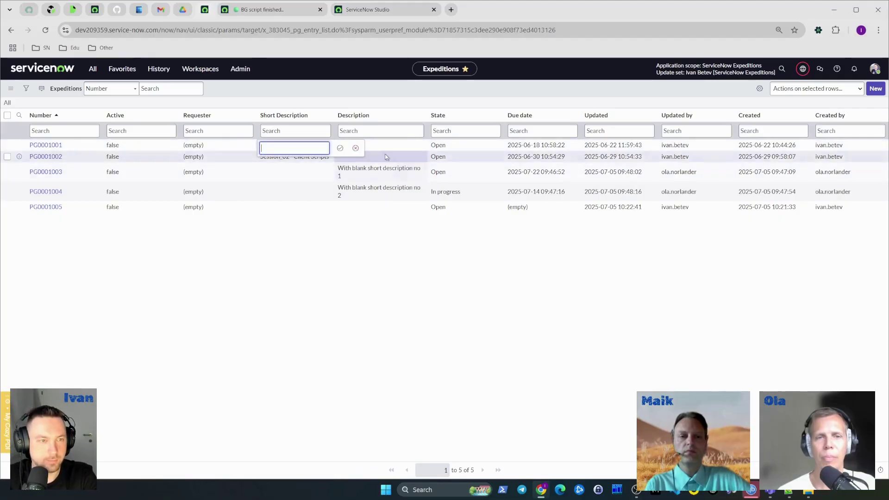
left_click(339, 149)
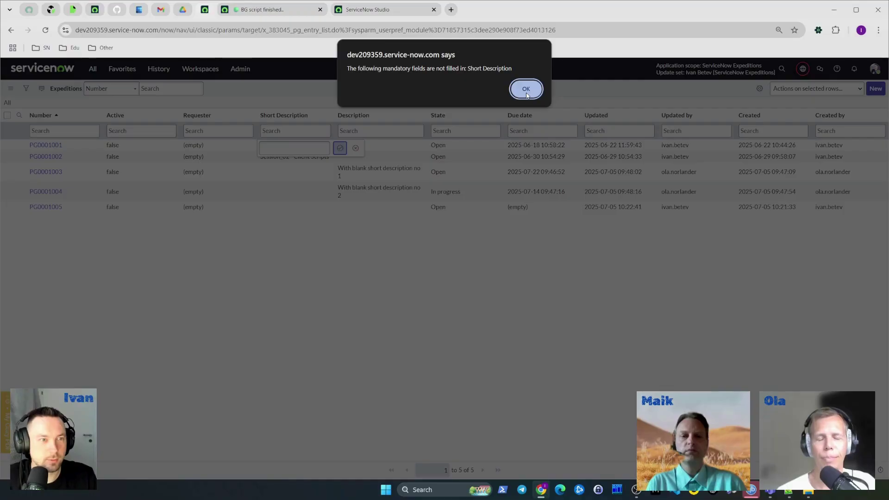
left_click(525, 89)
left_click(356, 149)
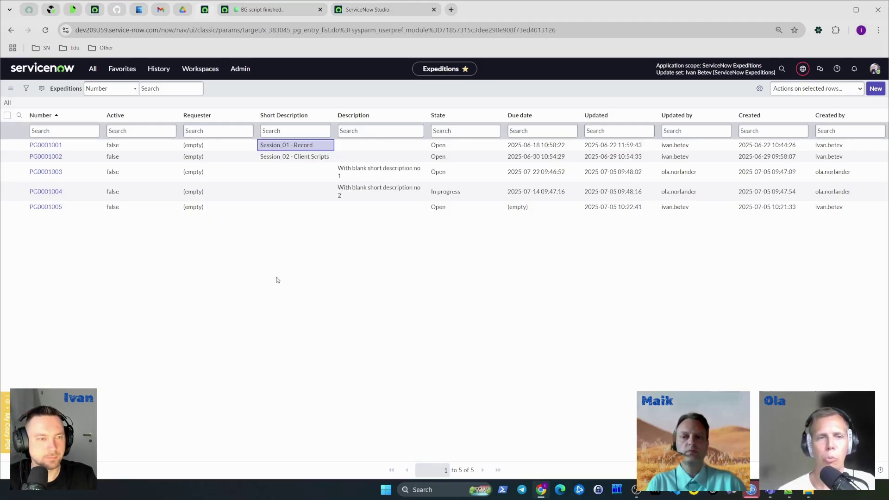
Clear the Description "With blank short description no 1" from its entry in the list and save the cell
double_click(377, 173)
key("ctrl+a")
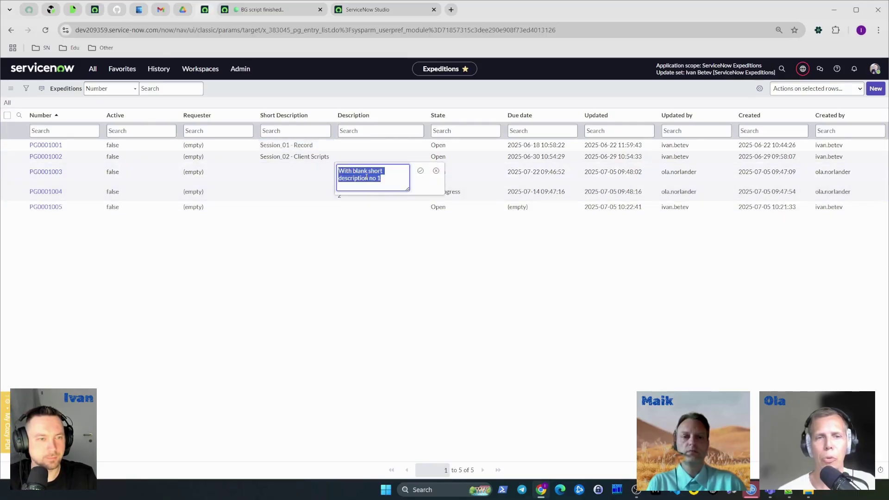
key("BackSpace")
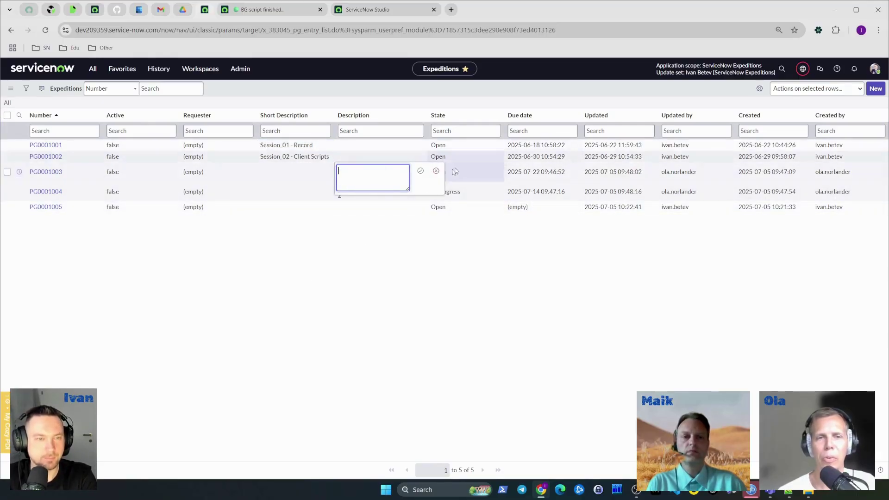
left_click(420, 172)
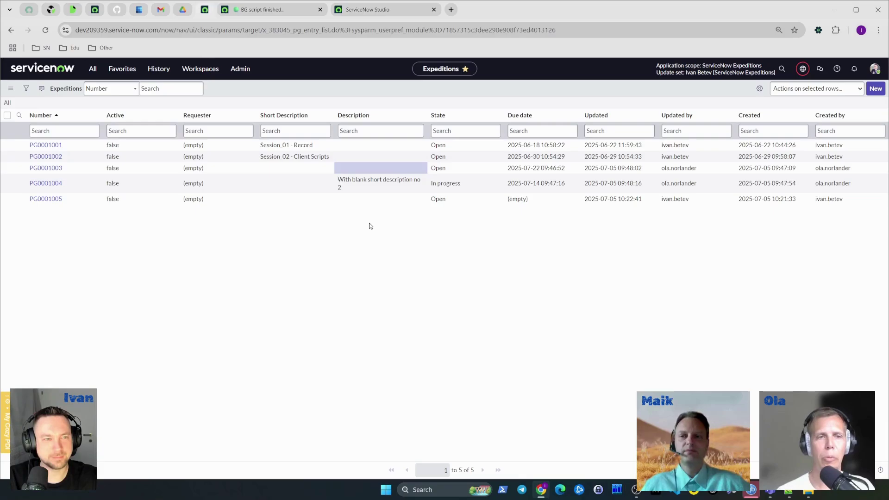
Open the entry described as "With blank short description no 2" and try to save its form with the Description cleared
left_click(44, 185)
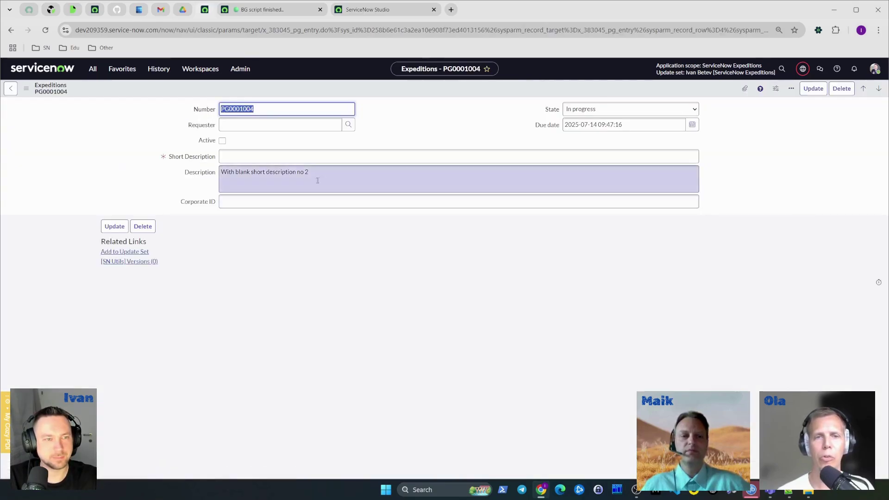
left_click_drag(318, 180, 221, 173)
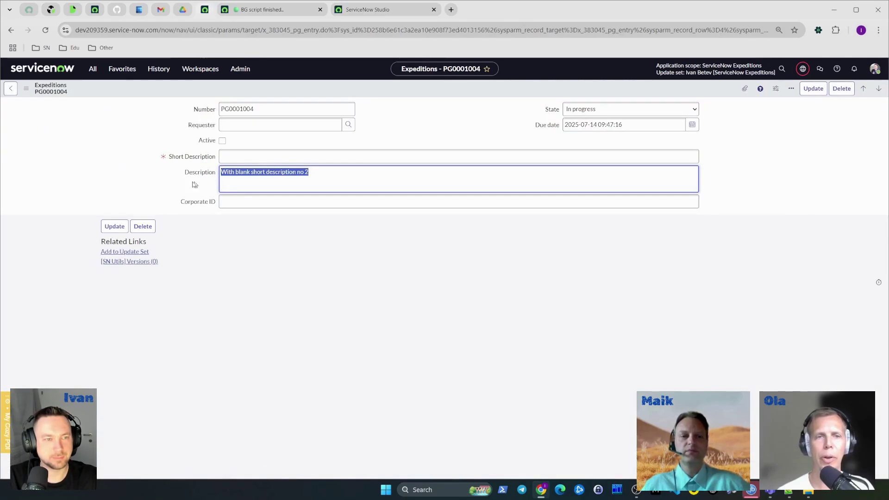
key("BackSpace")
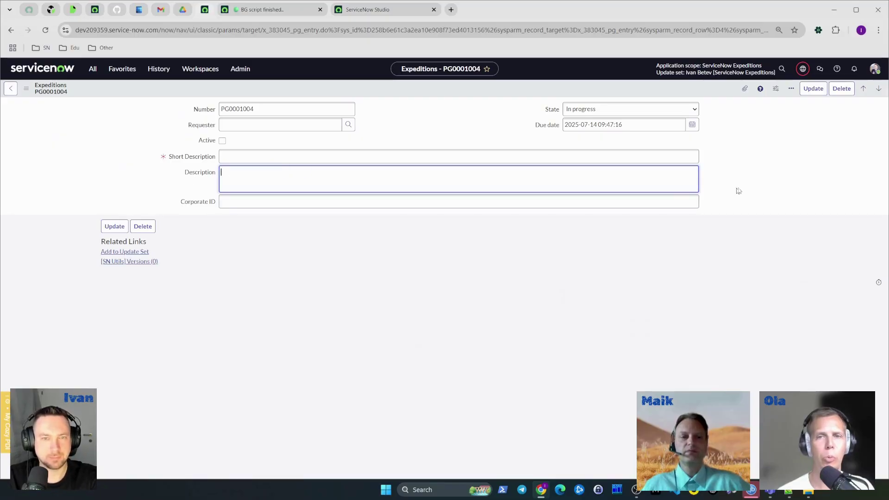
right_click(671, 91)
left_click(684, 96)
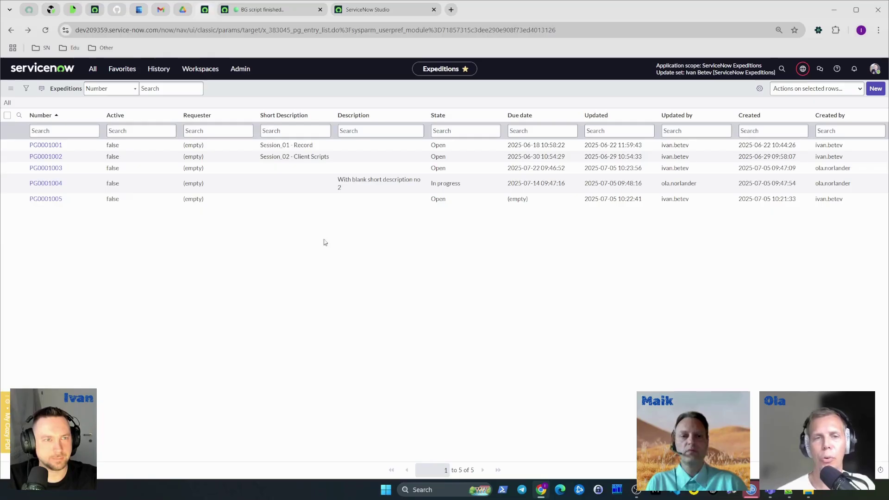
Review the Short Description column's dictionary entry in ServiceNow Studio, including its Mandatory setting and access controls
left_click(399, 11)
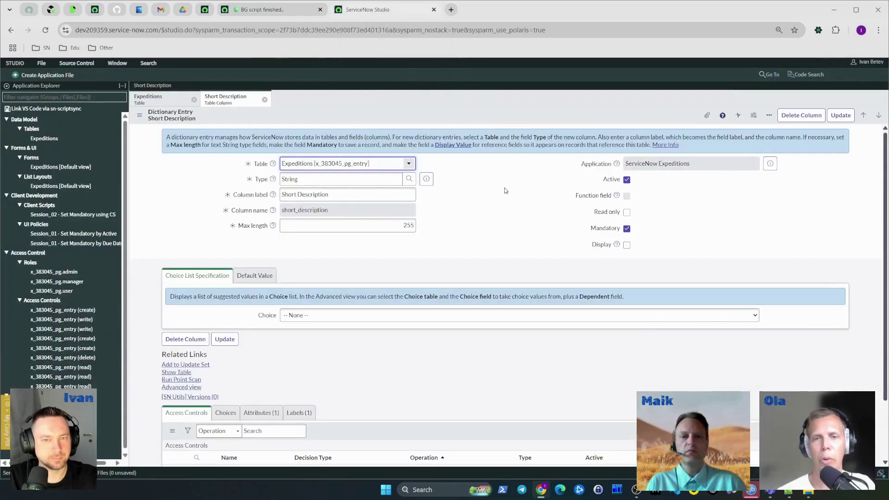
scroll(505, 190, "down", 3)
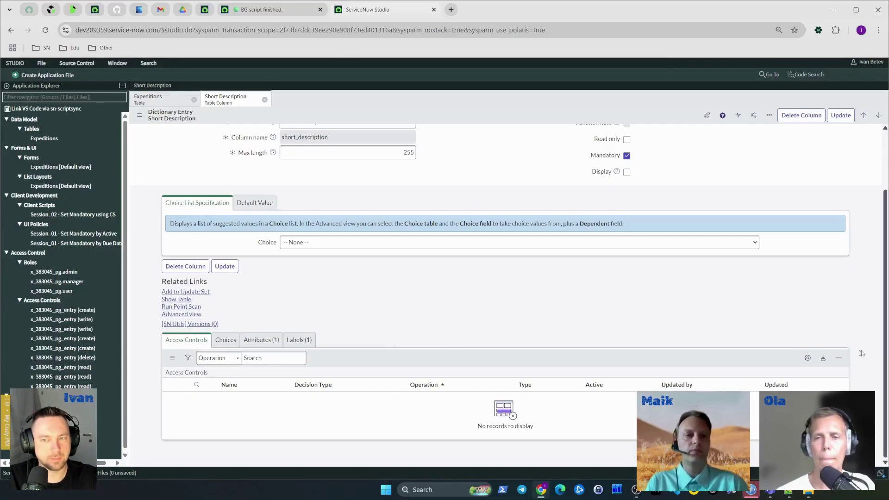
left_click_drag(884, 348, 881, 284)
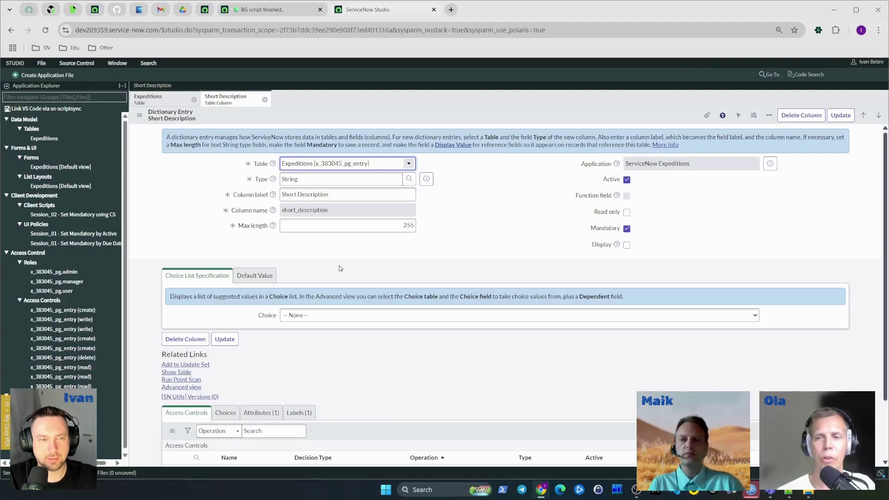
scroll(328, 273, "down", 2)
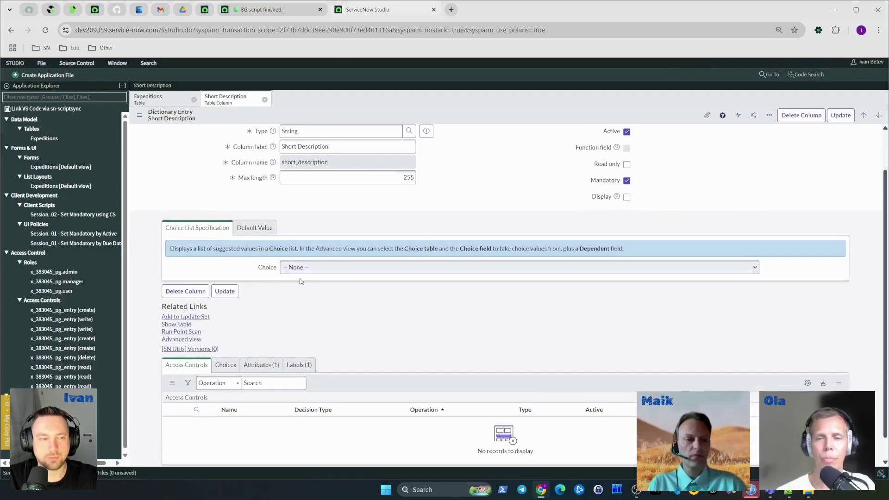
scroll(363, 304, "up", 2)
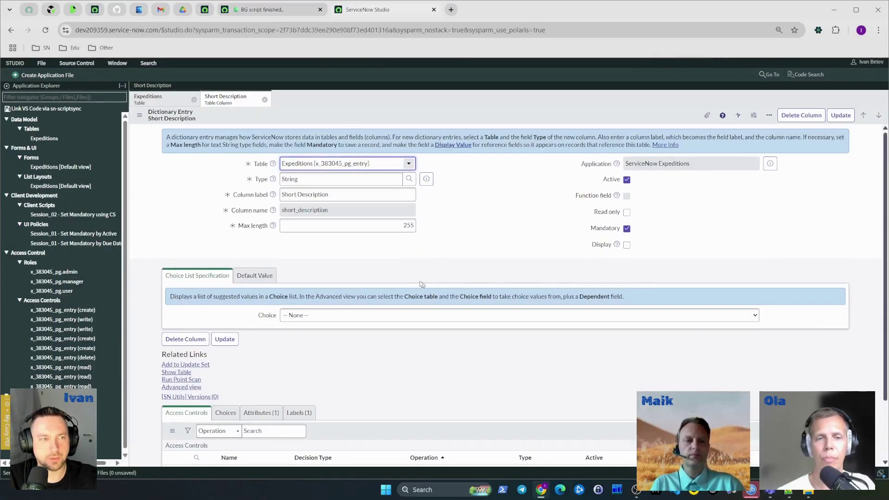
Open the configuration overview of the incident table from the instance's navigator with "incident.CONFIG"
left_click(204, 10)
left_click(94, 68)
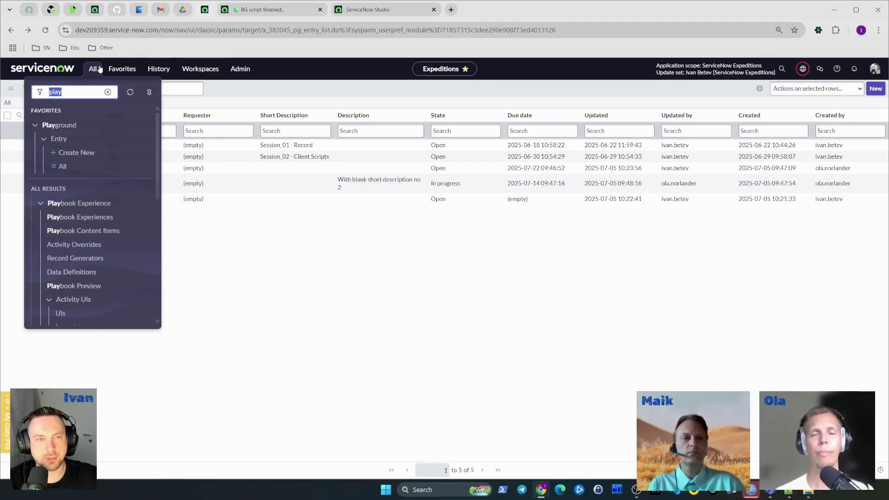
key("BackSpace")
type("incident.CONFIG")
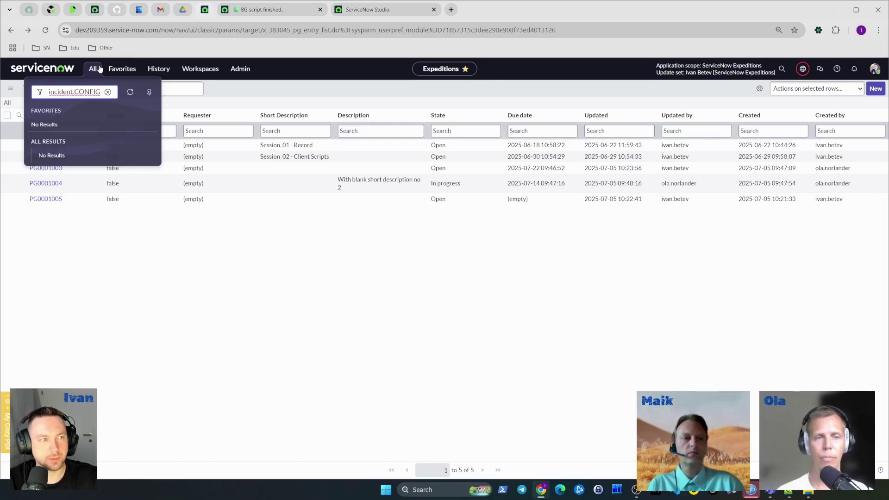
key("Return")
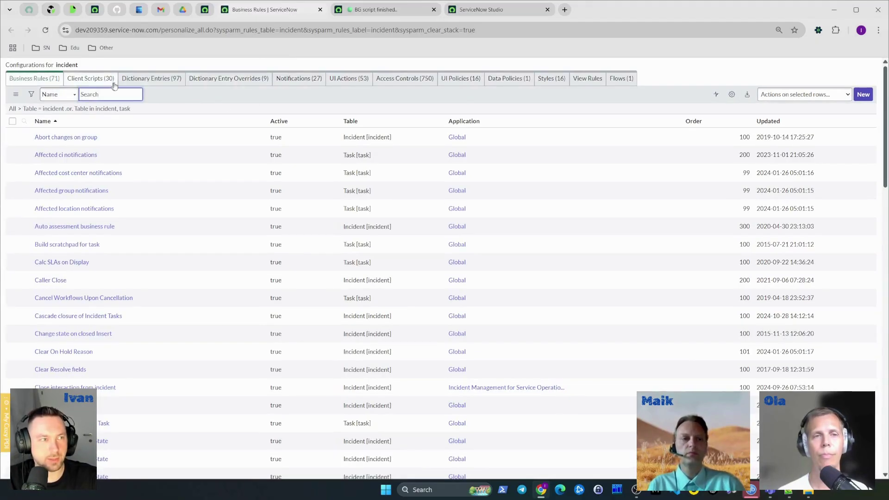
Open the Assignment group dictionary entry from the incident table's configuration, switch it to the advanced view and examine its attributes and Mandatory setting
left_click(153, 78)
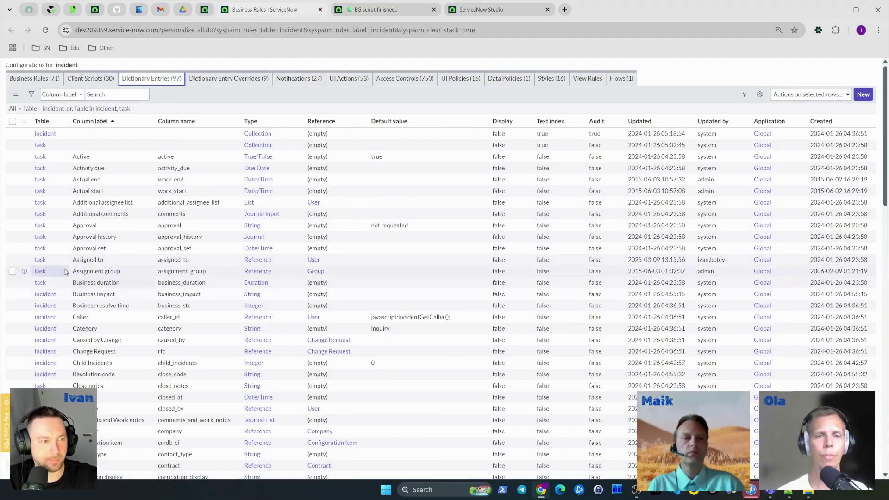
left_click(40, 272)
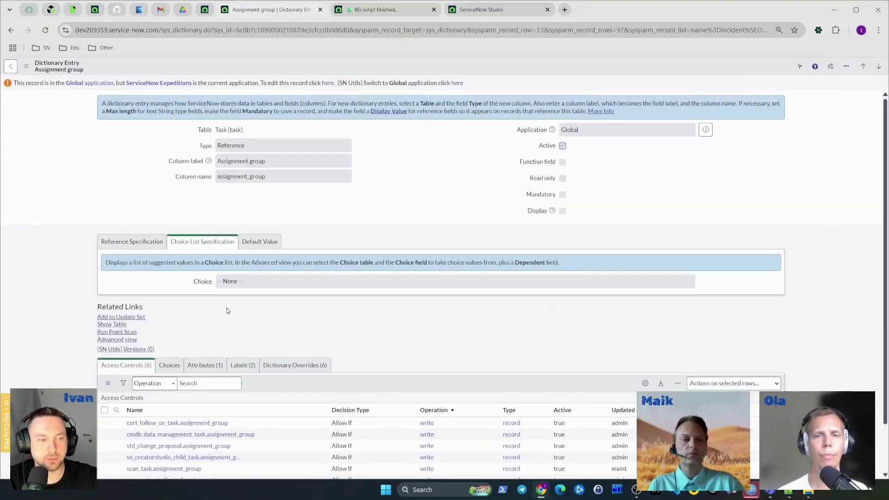
scroll(354, 333, "up", 1)
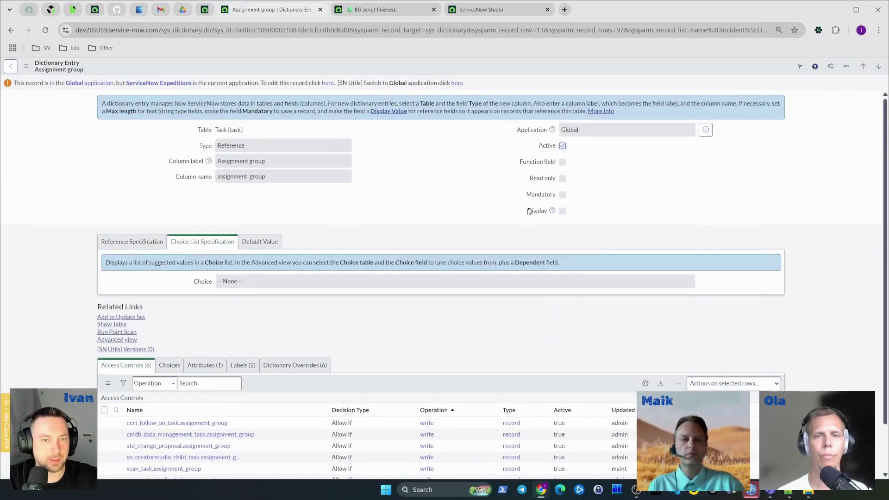
left_click(247, 244)
left_click(118, 353)
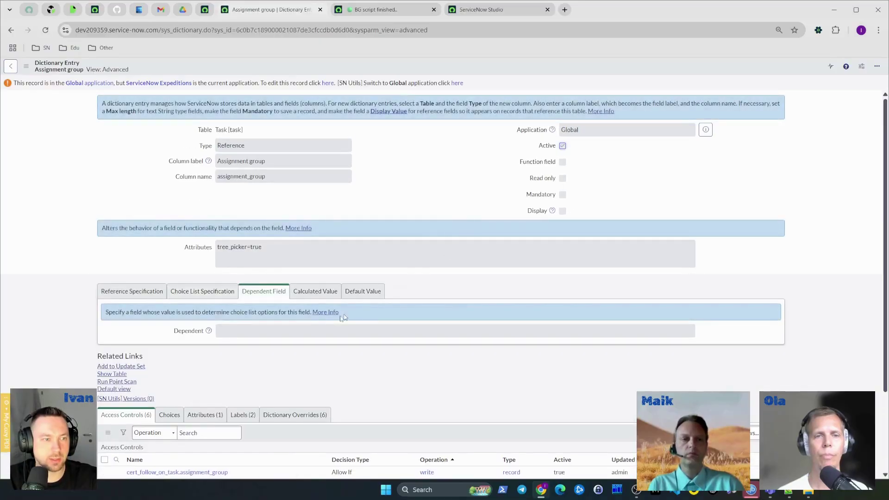
left_click_drag(286, 256, 206, 252)
left_click(592, 194)
left_click_drag(518, 162, 555, 180)
left_click(529, 197)
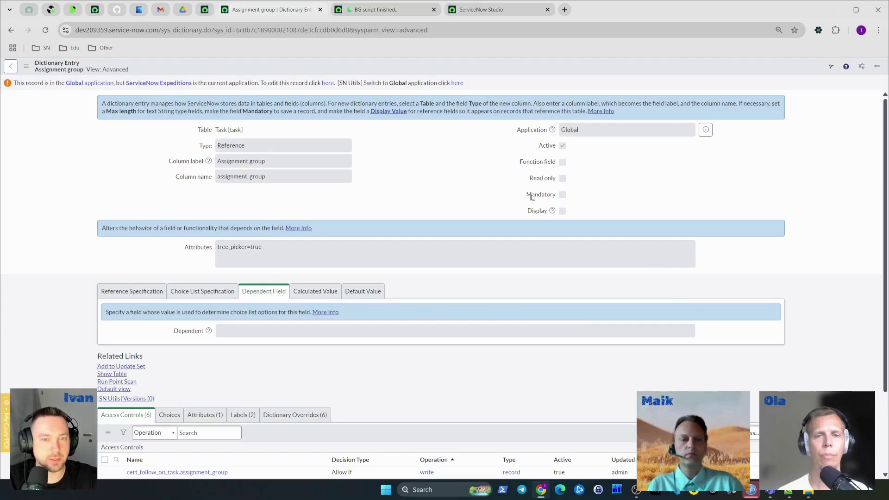
Open the incident table's override from the Assignment group field's dictionary overrides
scroll(514, 306, "down", 3)
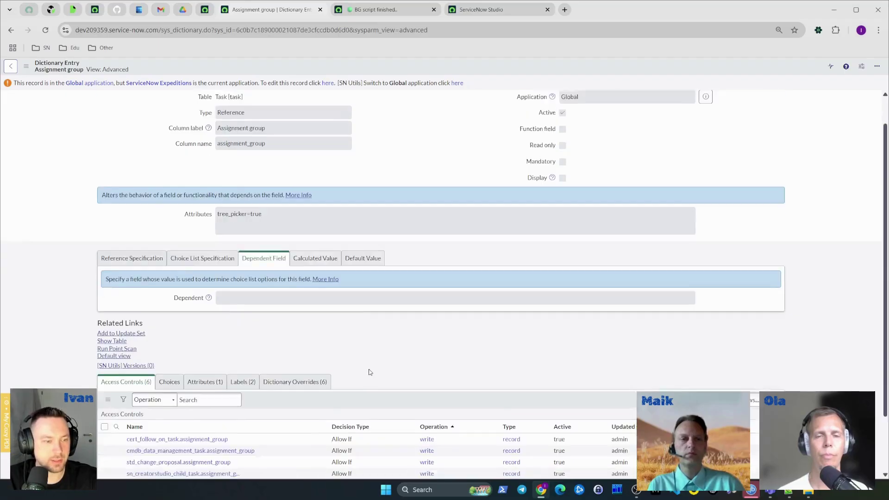
left_click(303, 312)
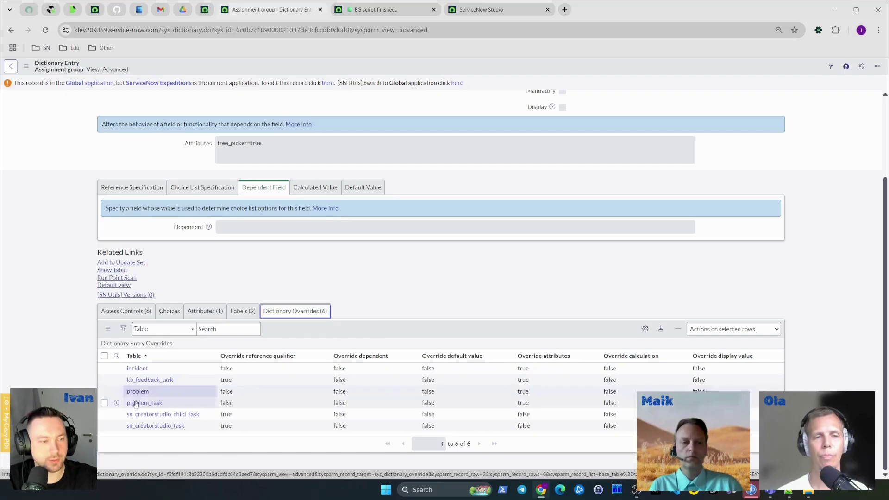
left_click(137, 369)
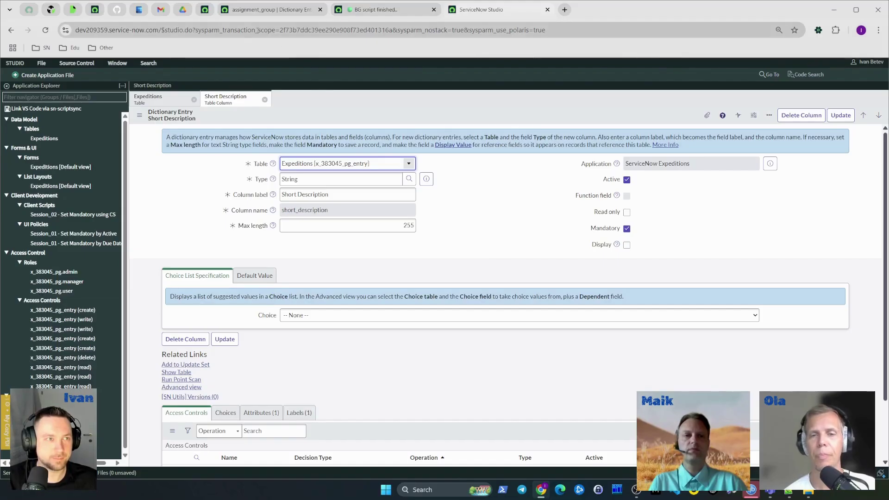
Return to the Expeditions list, open the entry described as "With blank short description no 2" and display the form's personalization options
left_click(209, 14)
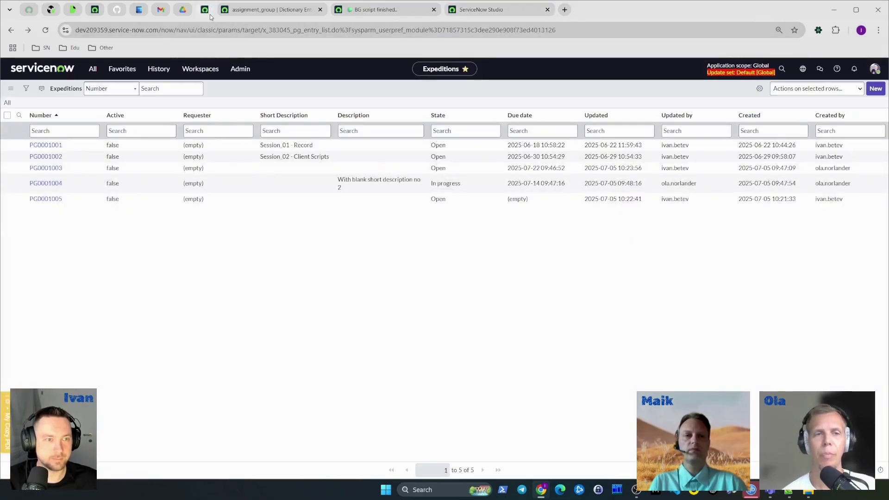
left_click(55, 184)
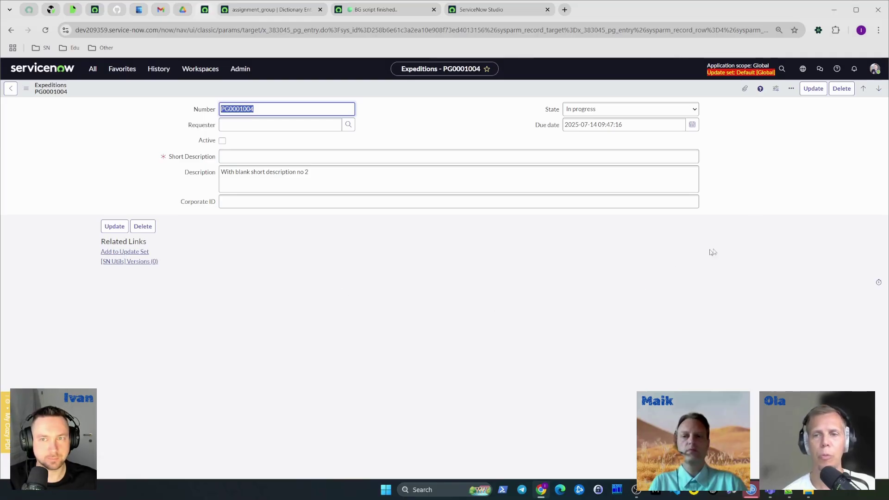
left_click(791, 89)
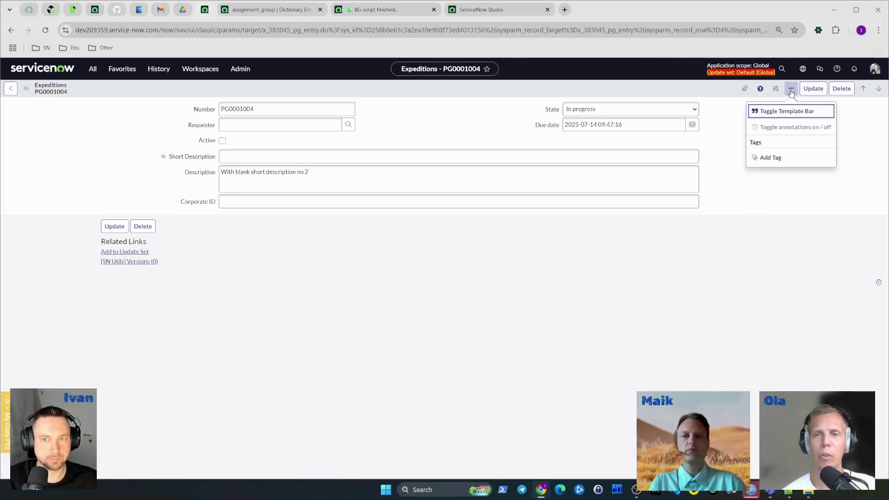
left_click(775, 90)
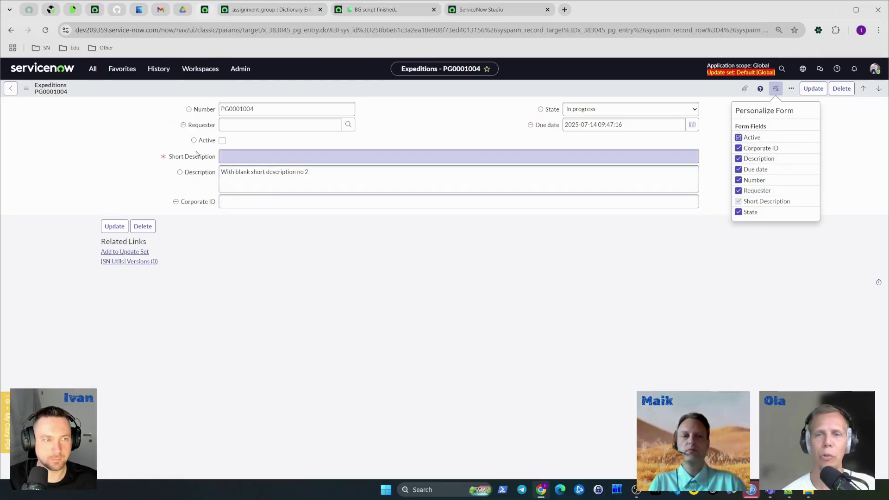
Hide the Due date field through the form personalization and restore it to the form
left_click(739, 170)
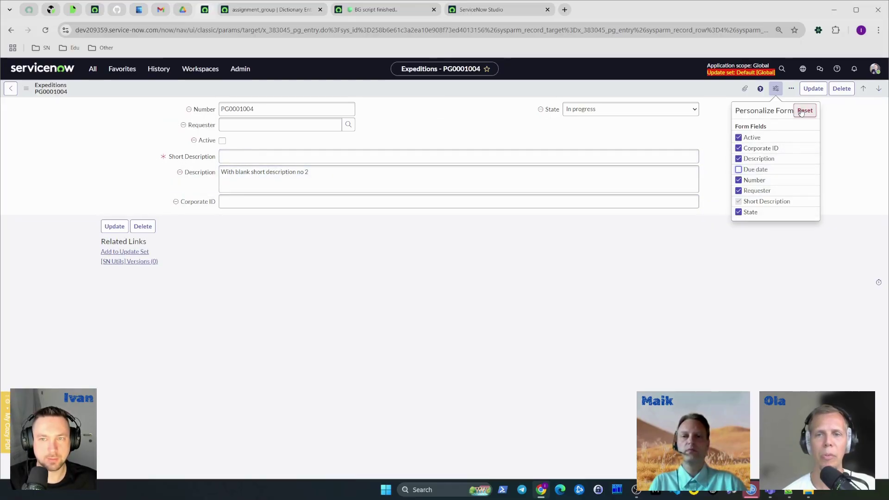
left_click(851, 182)
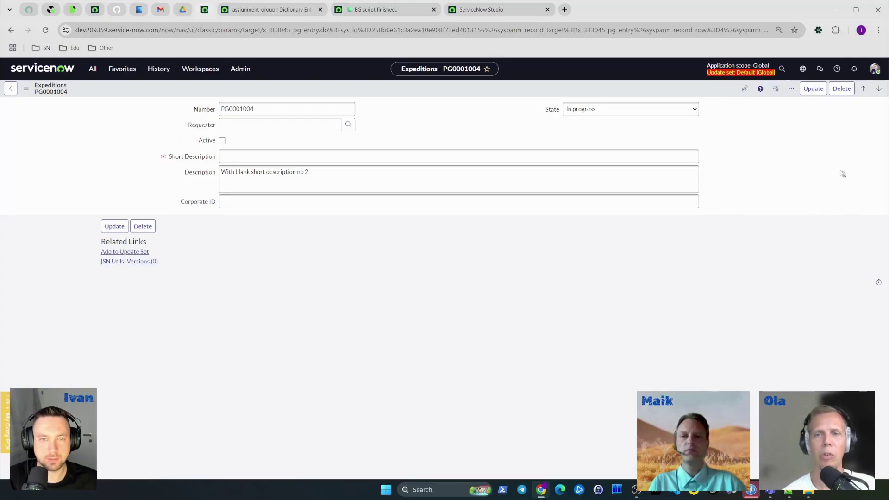
left_click(775, 88)
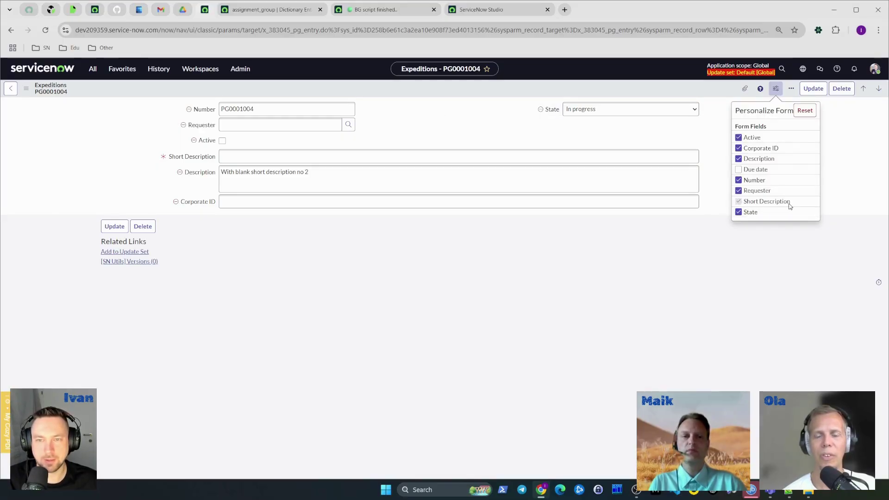
left_click(738, 170)
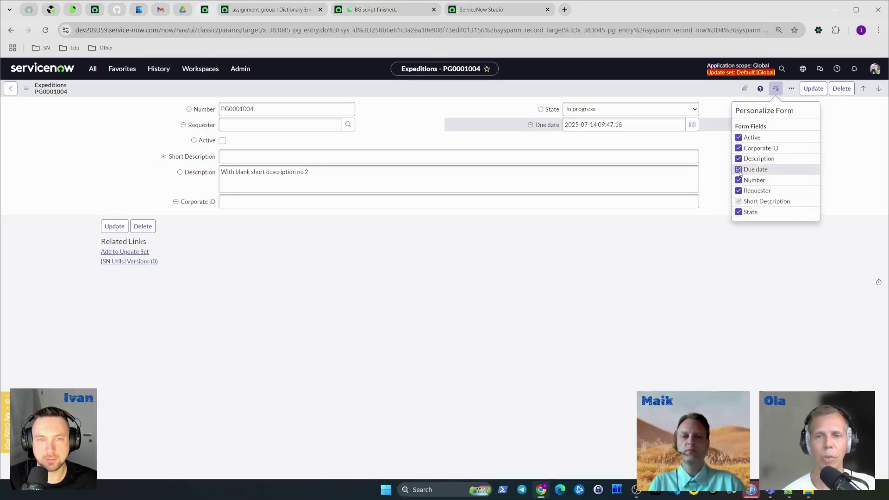